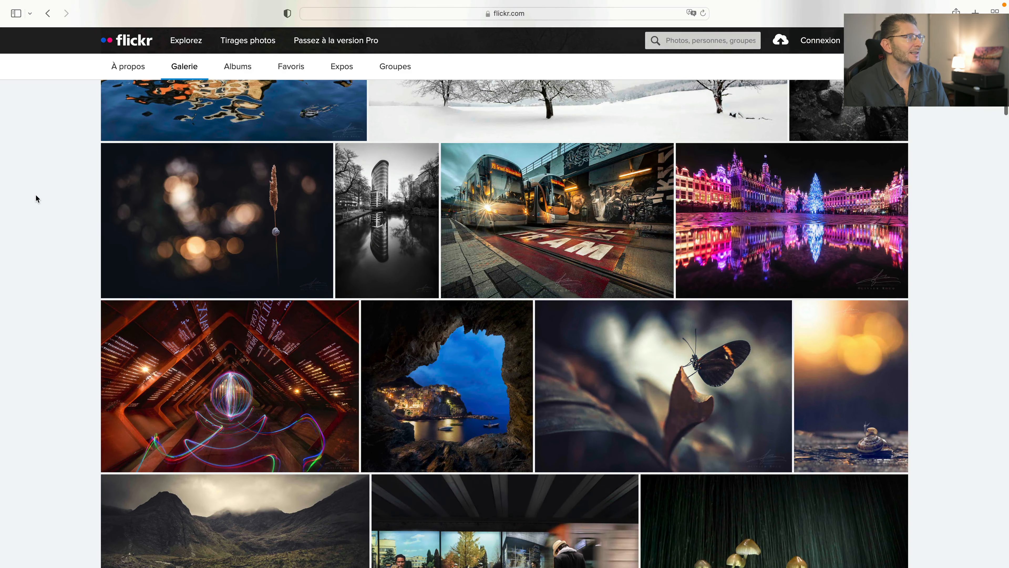
- Browse the Flickr gallery and open the photo "Gand à l'heure bleue" for viewing
{"action": "scroll", "coordinate": [36, 198], "scroll_direction": "down", "scroll_amount": 4}
{"action": "scroll", "coordinate": [35, 198], "scroll_direction": "down", "scroll_amount": 15}
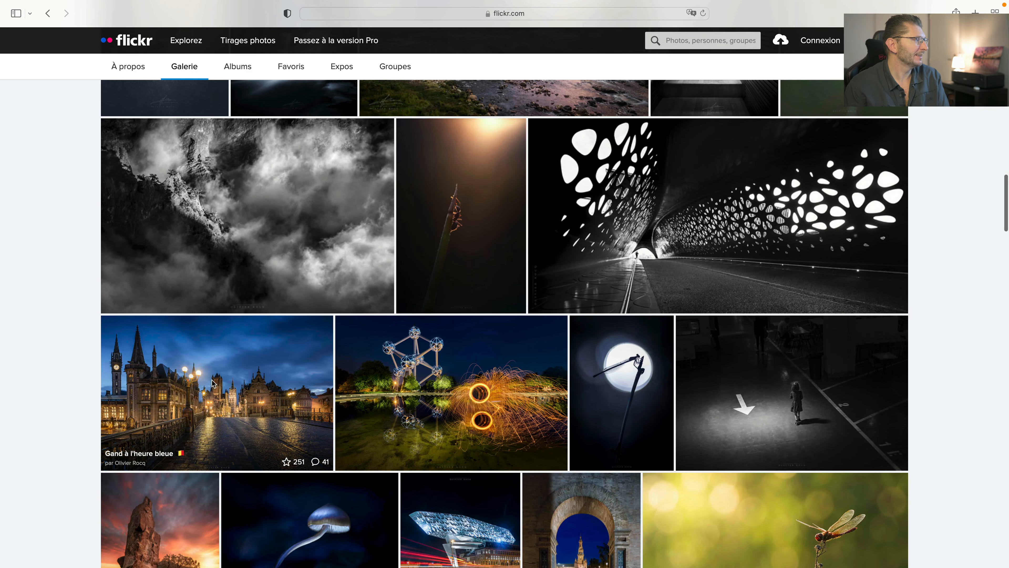
{"action": "left_click", "coordinate": [214, 384]}
{"action": "left_click", "coordinate": [604, 186]}
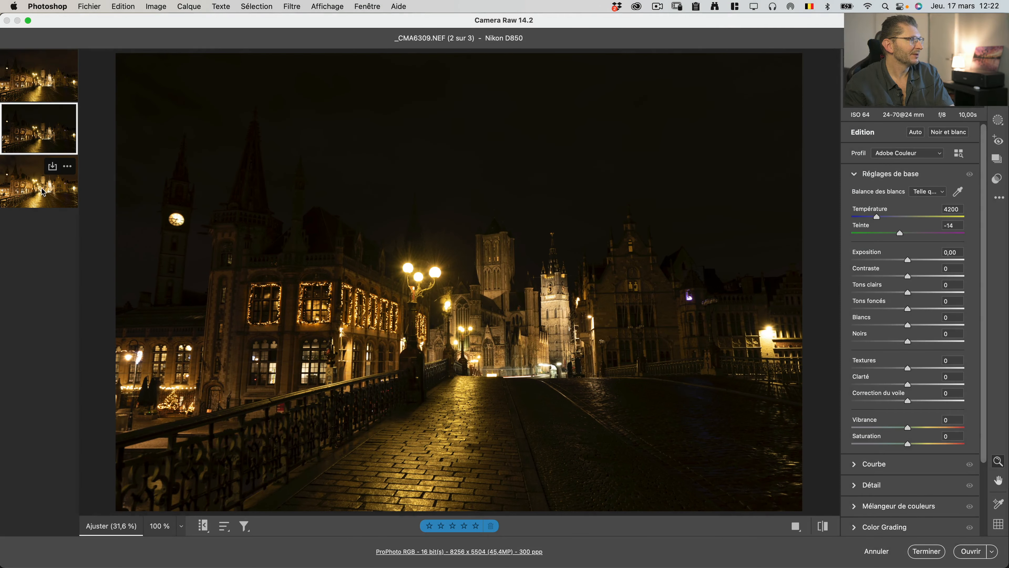
- Review the bracketed night exposures one by one and select all three raw files
{"action": "left_click", "coordinate": [37, 194]}
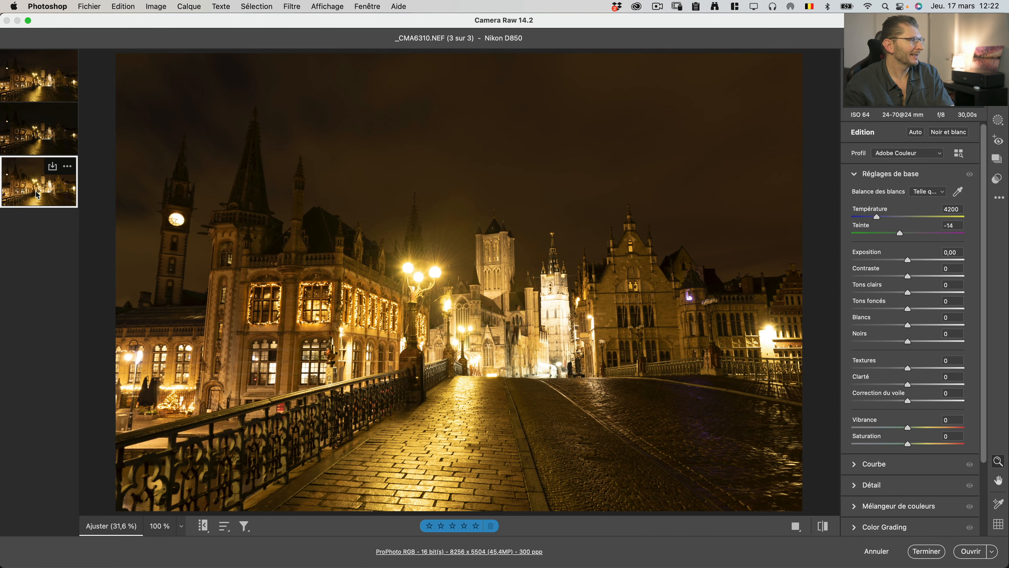
{"action": "left_click", "coordinate": [37, 141]}
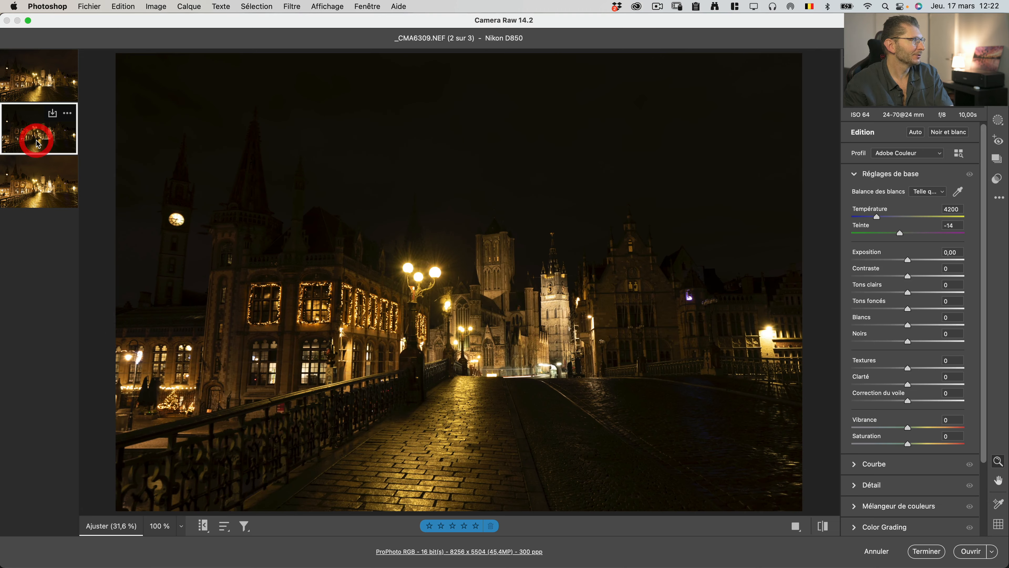
{"action": "left_click", "coordinate": [43, 88]}
{"action": "key", "text": "shift"}
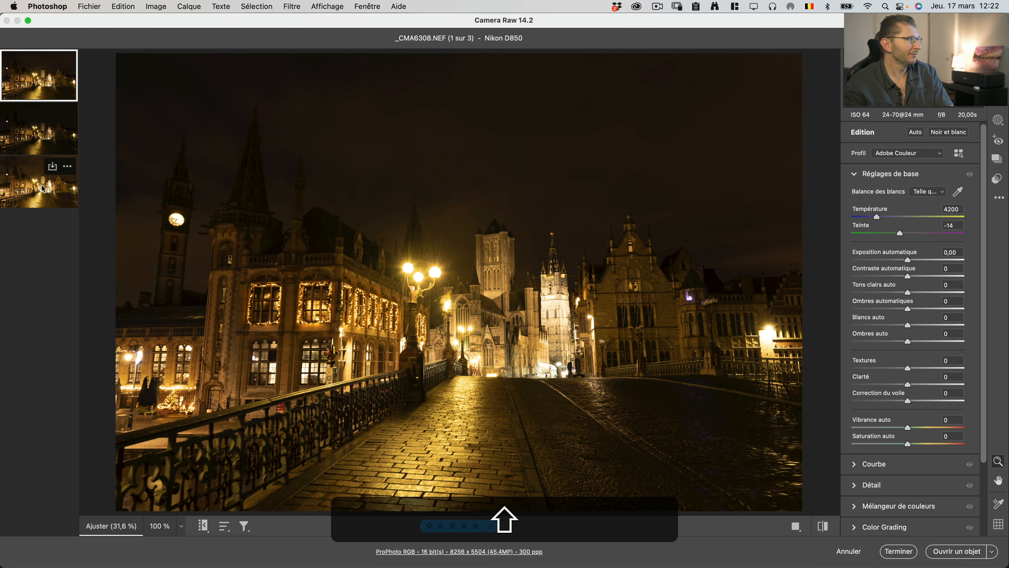
{"action": "left_click", "coordinate": [44, 188], "text": "shift"}
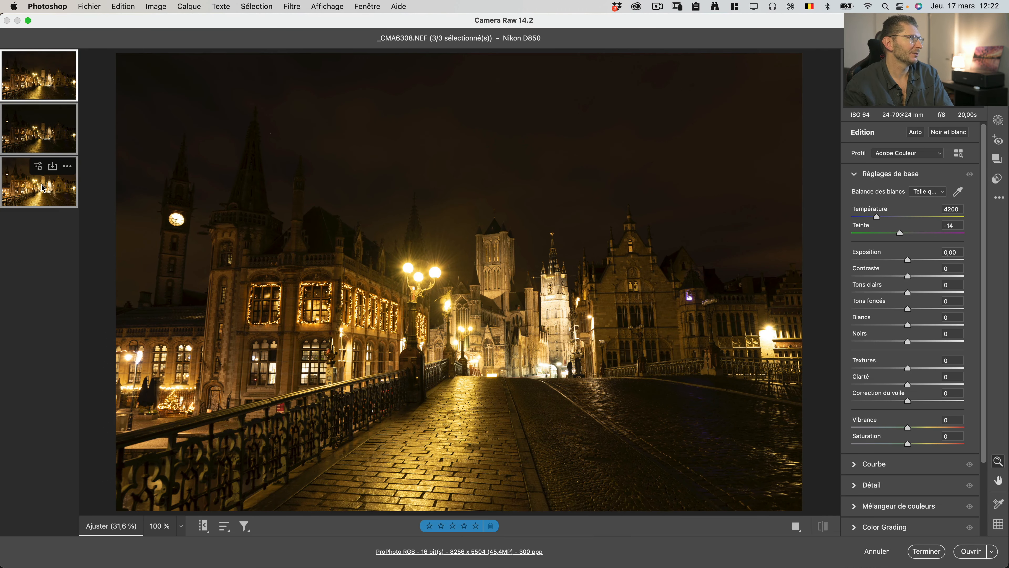
- Merge the three selected exposures to HDR with image alignment and high deghosting, saving the result as _CMA6308-HDR-1.dng
{"action": "right_click", "coordinate": [31, 133]}
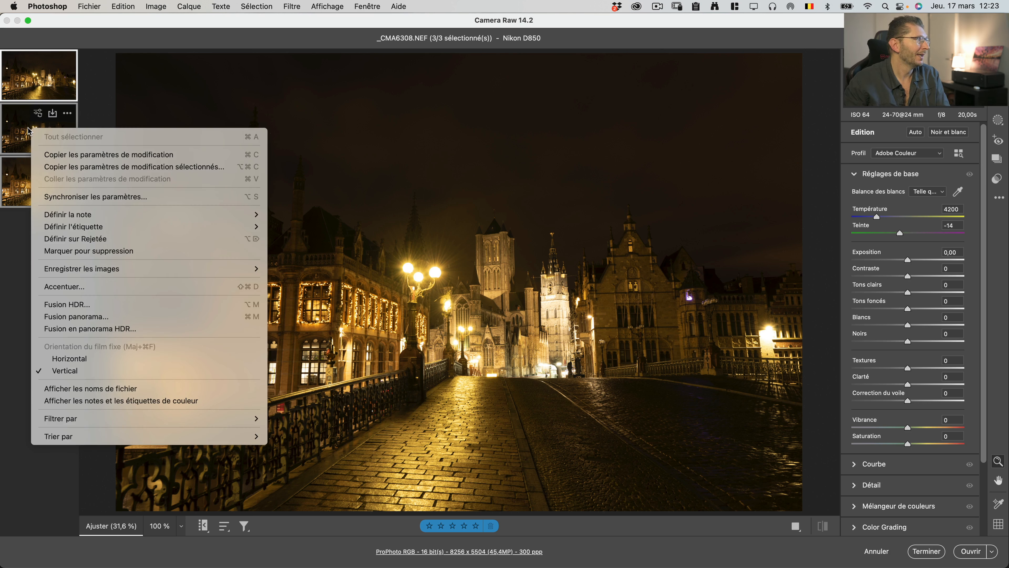
{"action": "left_click", "coordinate": [87, 305]}
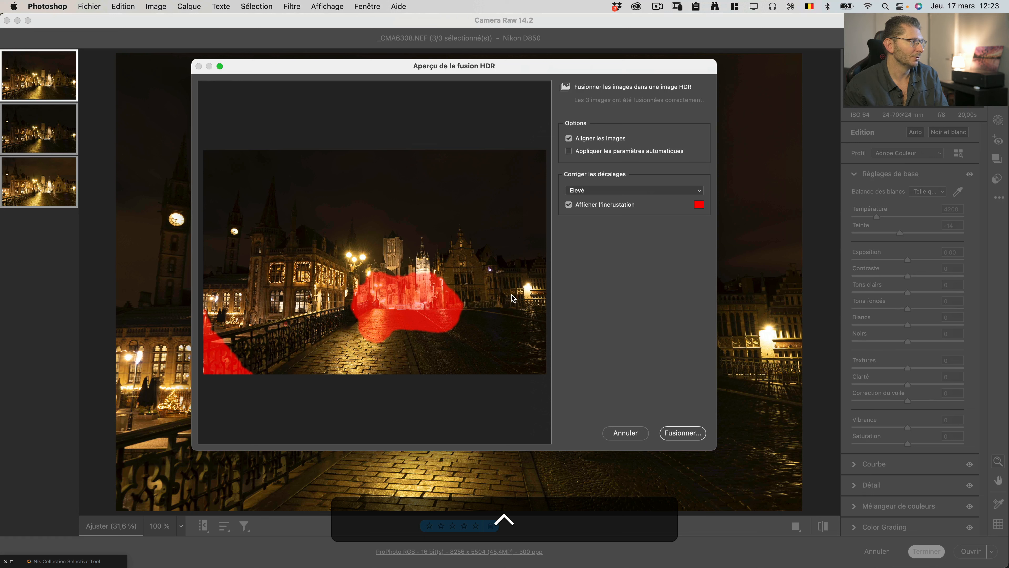
{"action": "left_click", "coordinate": [684, 432]}
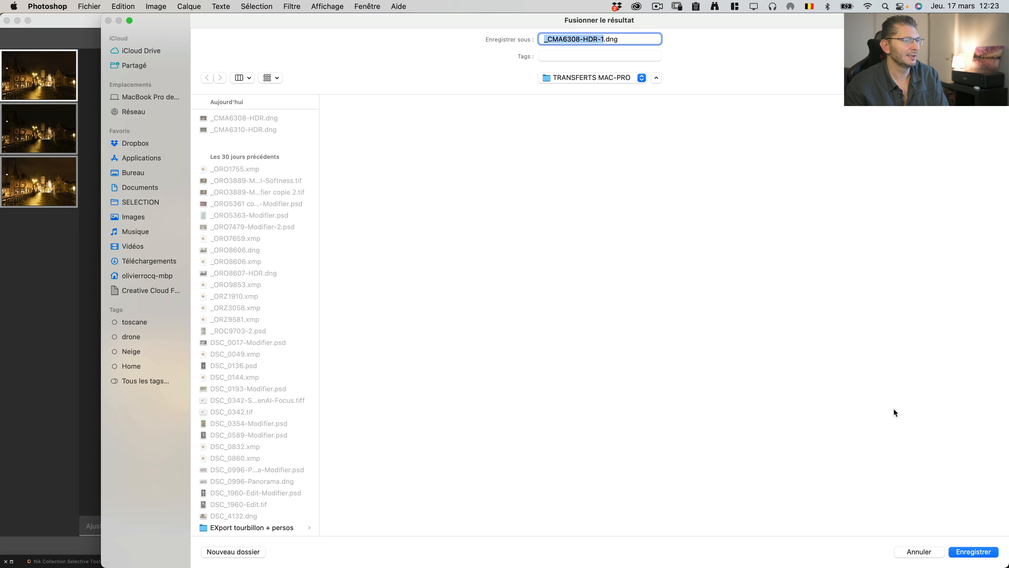
{"action": "left_click", "coordinate": [968, 552]}
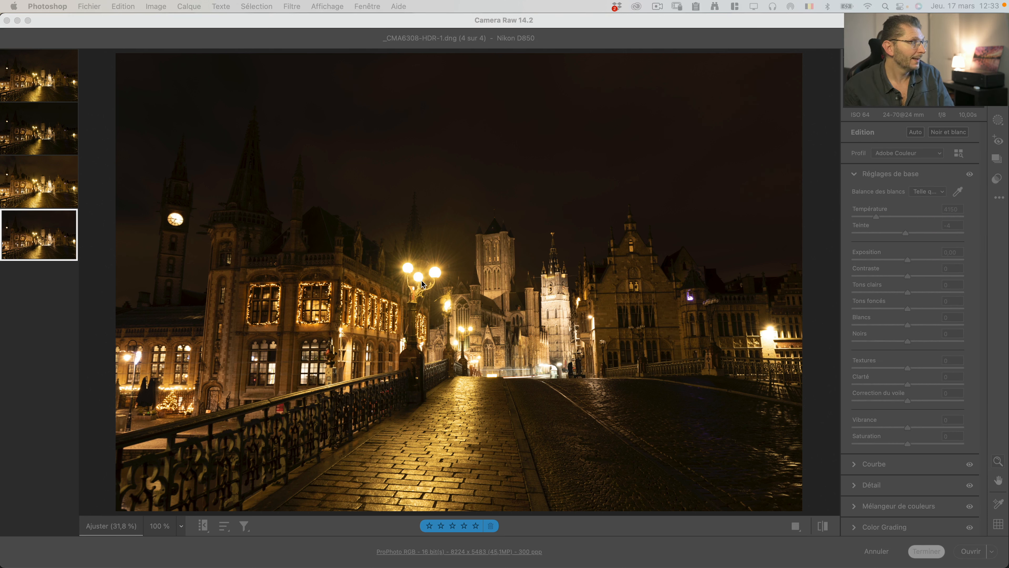
- Inspect the lamps and lit windows of the HDR image at 100 % and lower its highlights to -62
{"action": "left_click", "coordinate": [422, 282]}
{"action": "left_click", "coordinate": [423, 282]}
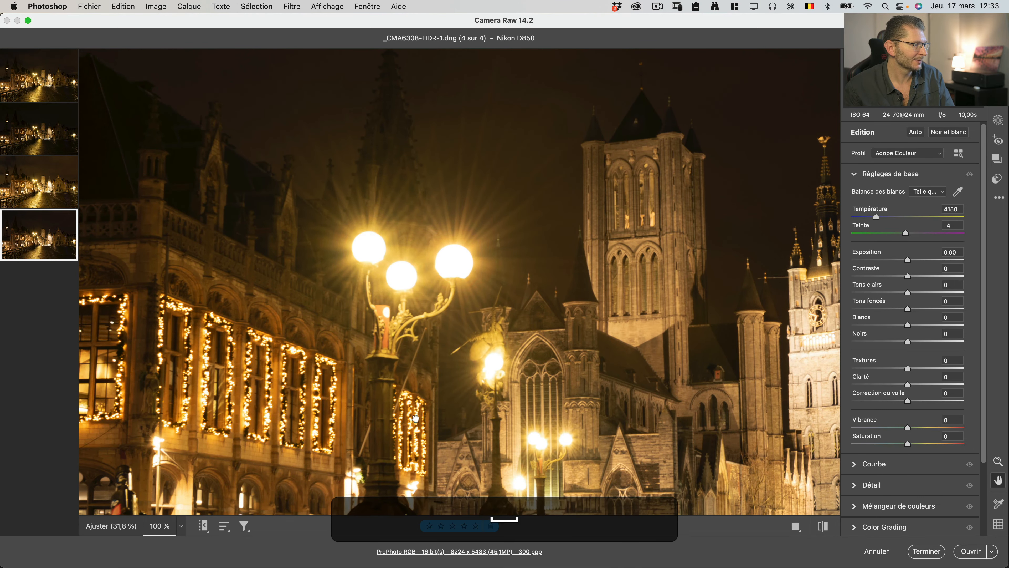
{"action": "left_click_drag", "start_coordinate": [403, 426], "coordinate": [642, 326]}
{"action": "left_click_drag", "start_coordinate": [431, 411], "coordinate": [638, 332]}
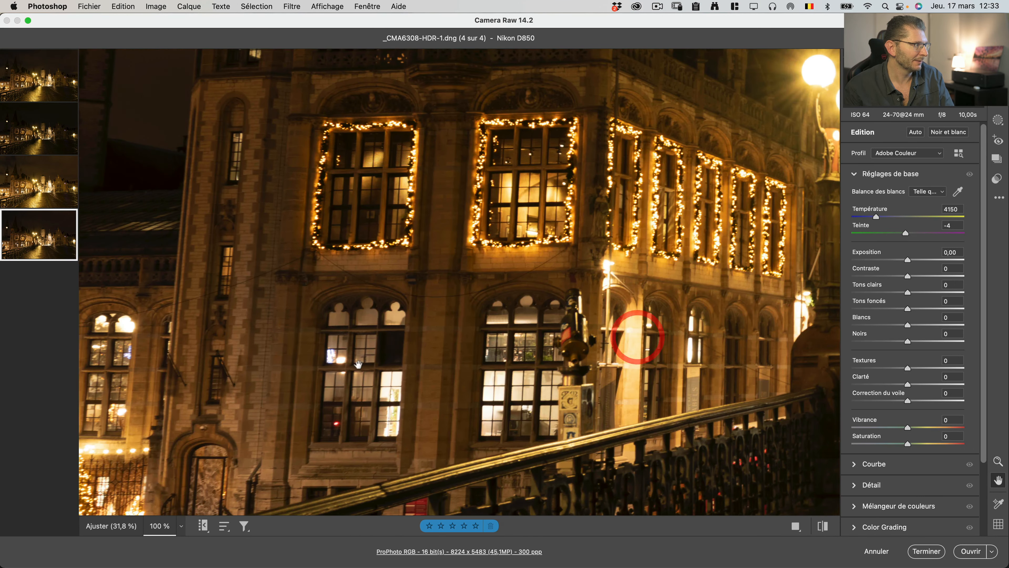
{"action": "left_click_drag", "start_coordinate": [357, 353], "coordinate": [695, 285]}
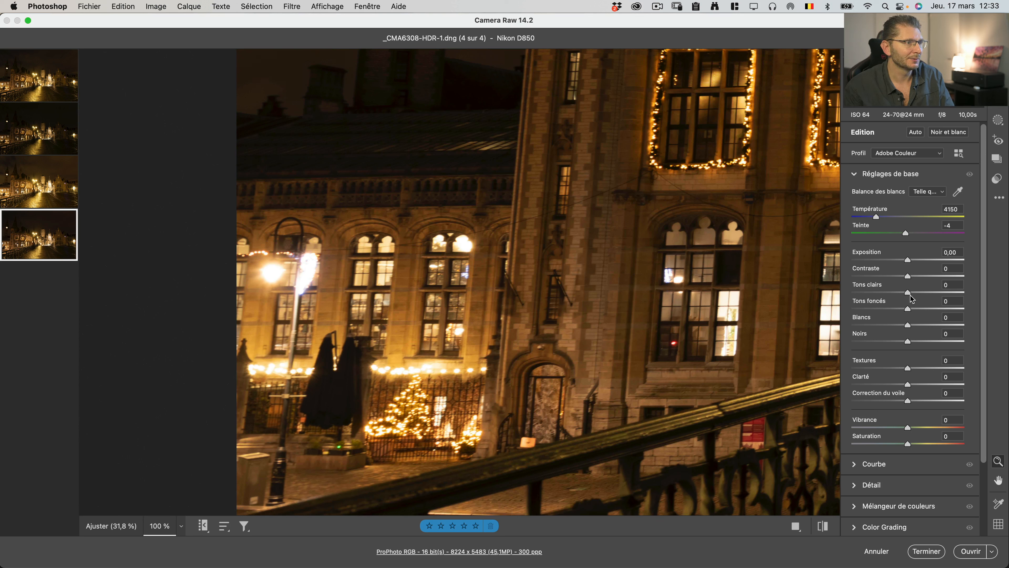
{"action": "left_click_drag", "start_coordinate": [908, 295], "coordinate": [872, 294]}
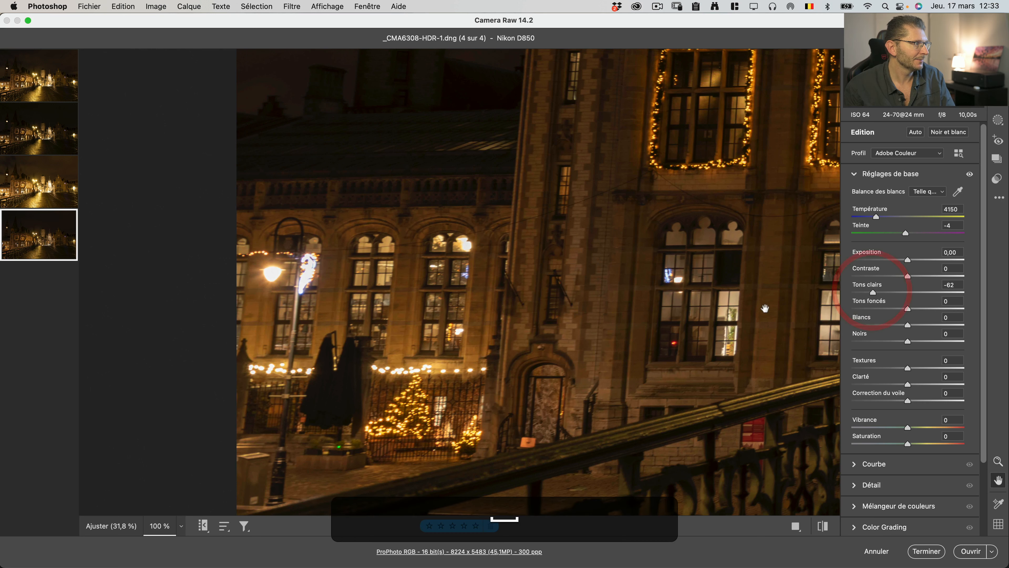
- Examine the street lamps, towers and facades across the HDR image, then look closely at the bright wall lamp at 176 %
{"action": "left_click_drag", "start_coordinate": [766, 306], "coordinate": [311, 294]}
{"action": "left_click_drag", "start_coordinate": [662, 234], "coordinate": [282, 349]}
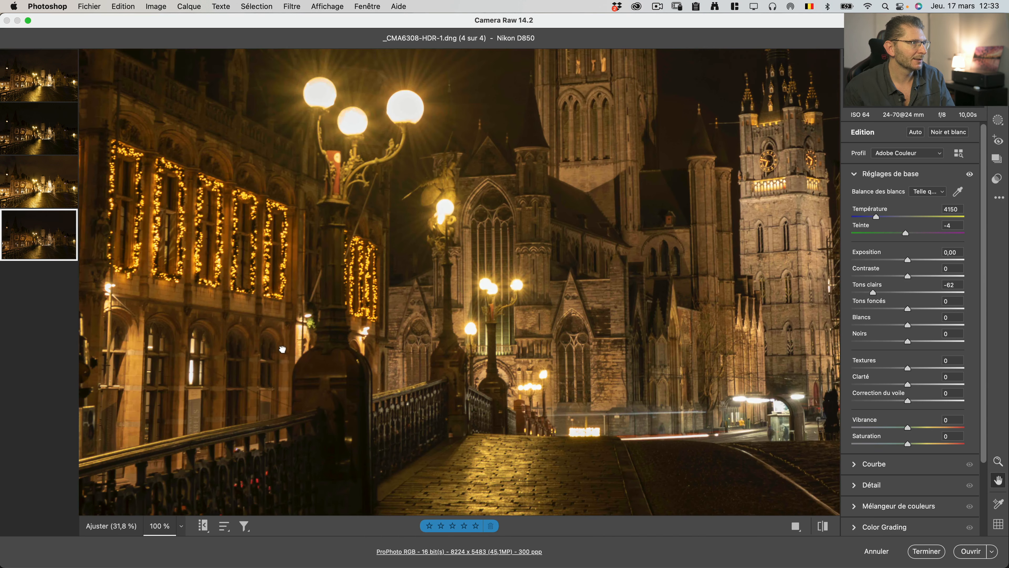
{"action": "key", "text": "space"}
{"action": "left_click_drag", "start_coordinate": [515, 346], "coordinate": [301, 335]}
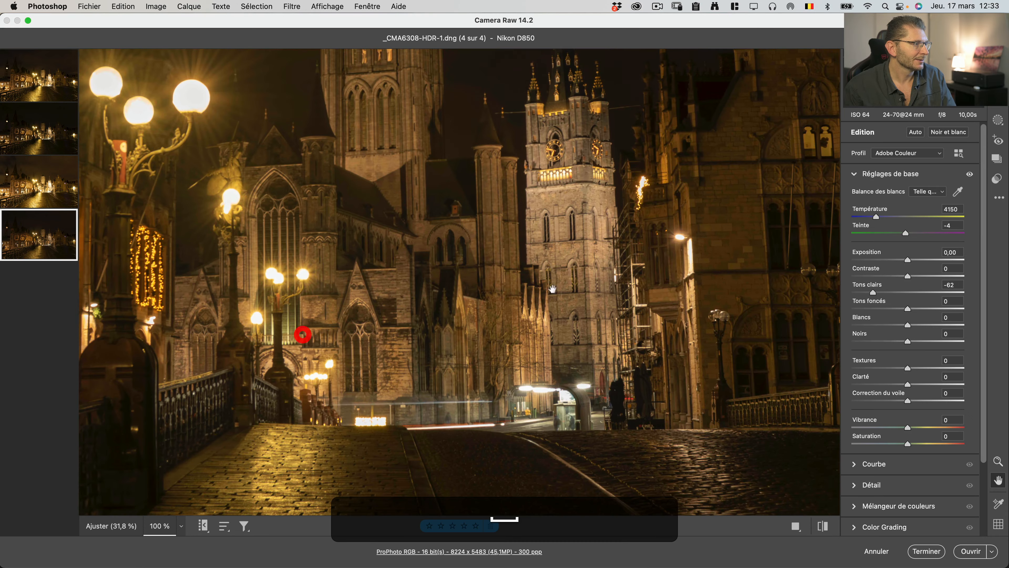
{"action": "left_click_drag", "start_coordinate": [672, 330], "coordinate": [150, 358]}
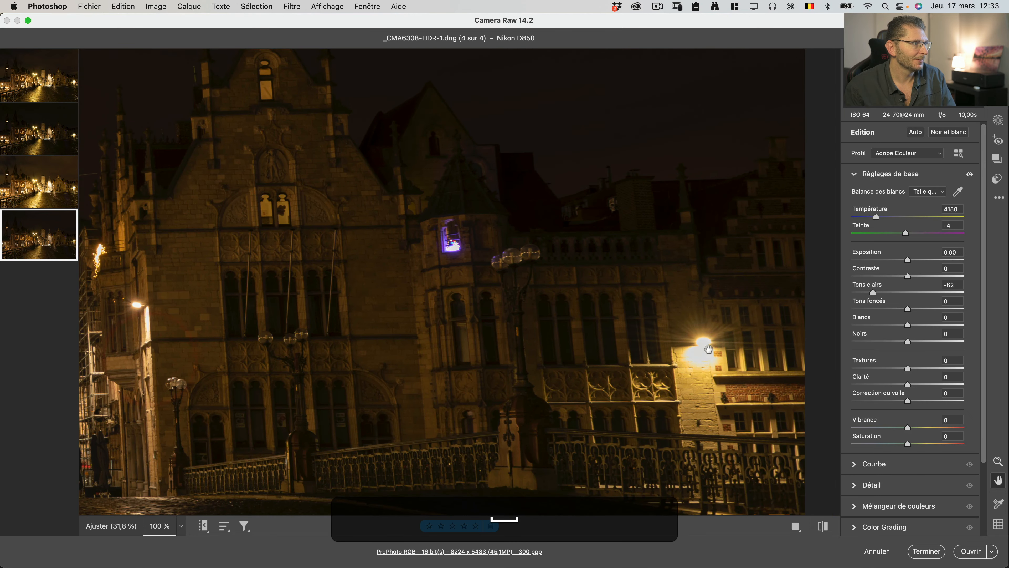
{"action": "key", "text": "z"}
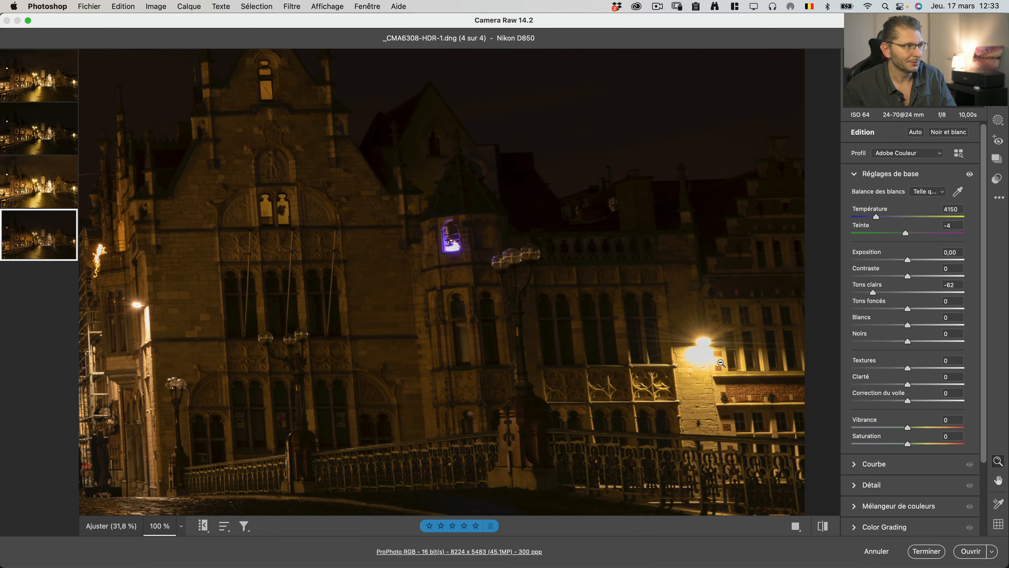
{"action": "left_click", "coordinate": [707, 360], "text": "alt"}
{"action": "left_click_drag", "start_coordinate": [763, 335], "coordinate": [804, 348]}
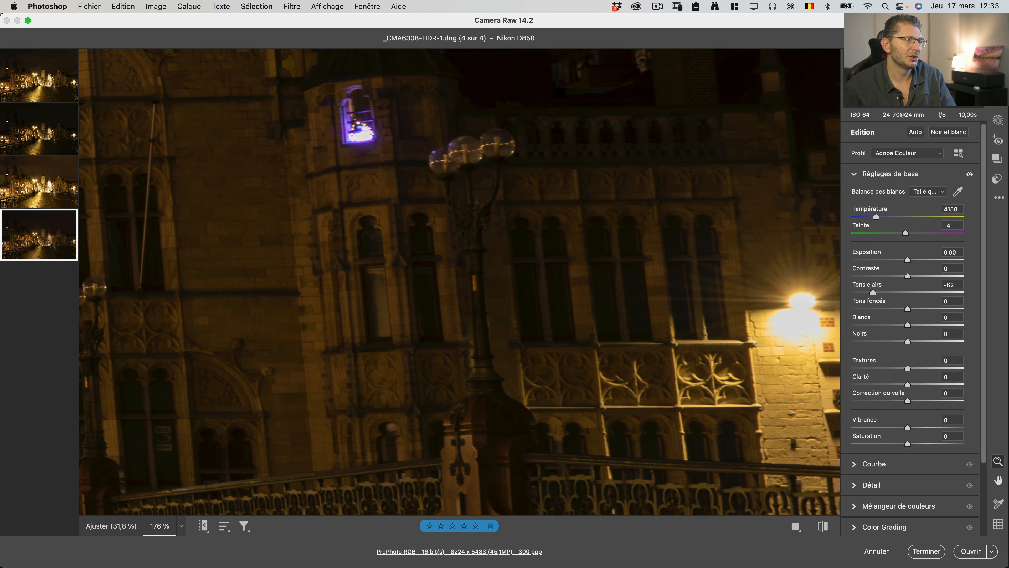
- Reset the highlights to 0 and apply the Linear Profile to the HDR image
{"action": "double_click", "coordinate": [876, 294]}
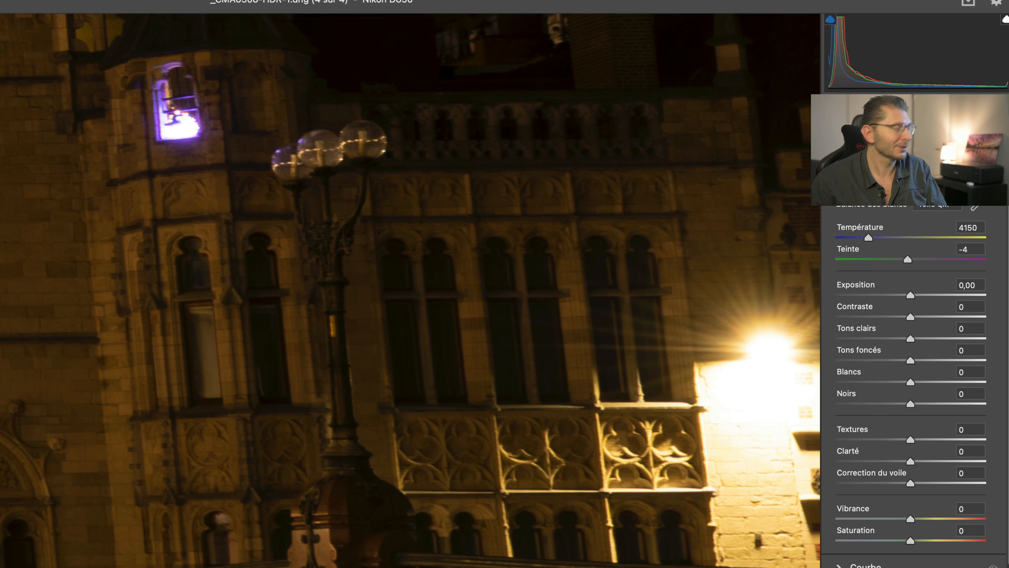
{"action": "left_click", "coordinate": [904, 153]}
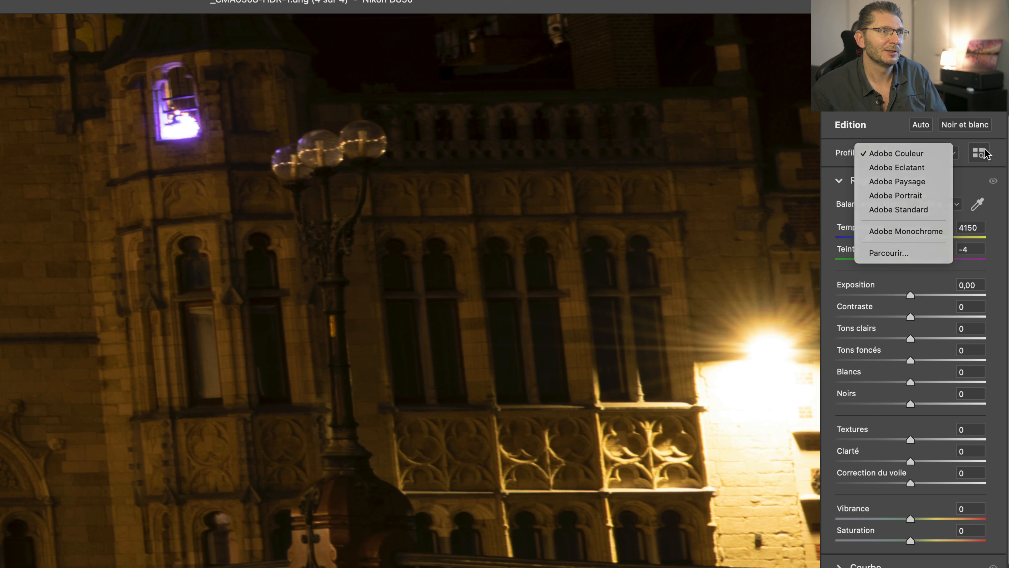
{"action": "left_click", "coordinate": [983, 154]}
{"action": "left_click", "coordinate": [983, 154]}
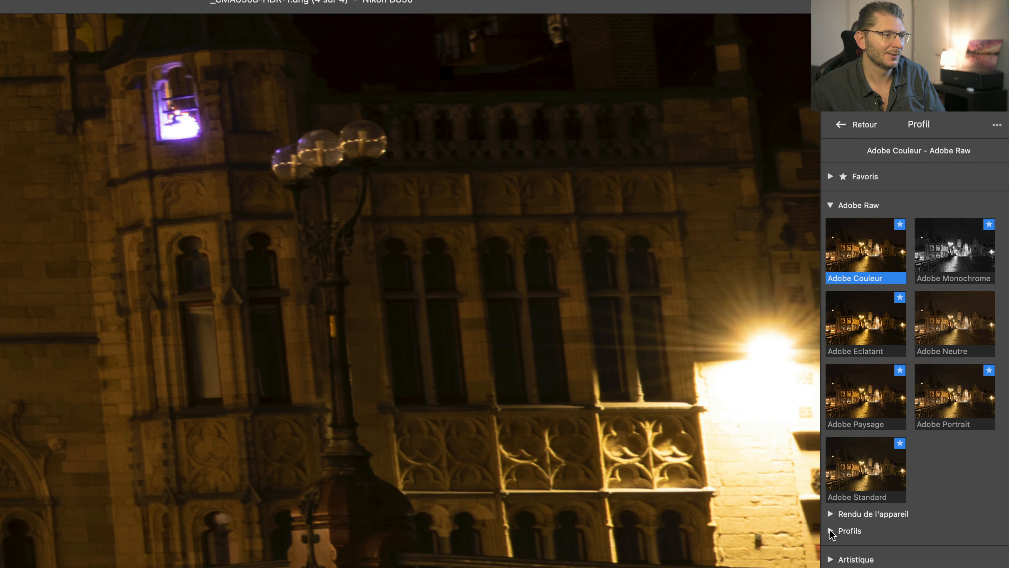
{"action": "left_click", "coordinate": [835, 530]}
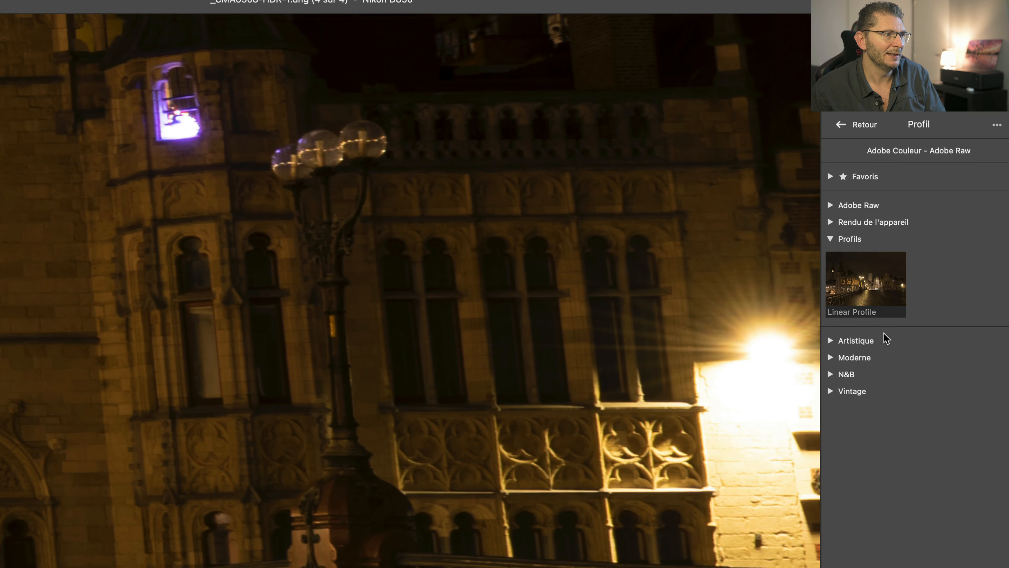
{"action": "left_click", "coordinate": [882, 299]}
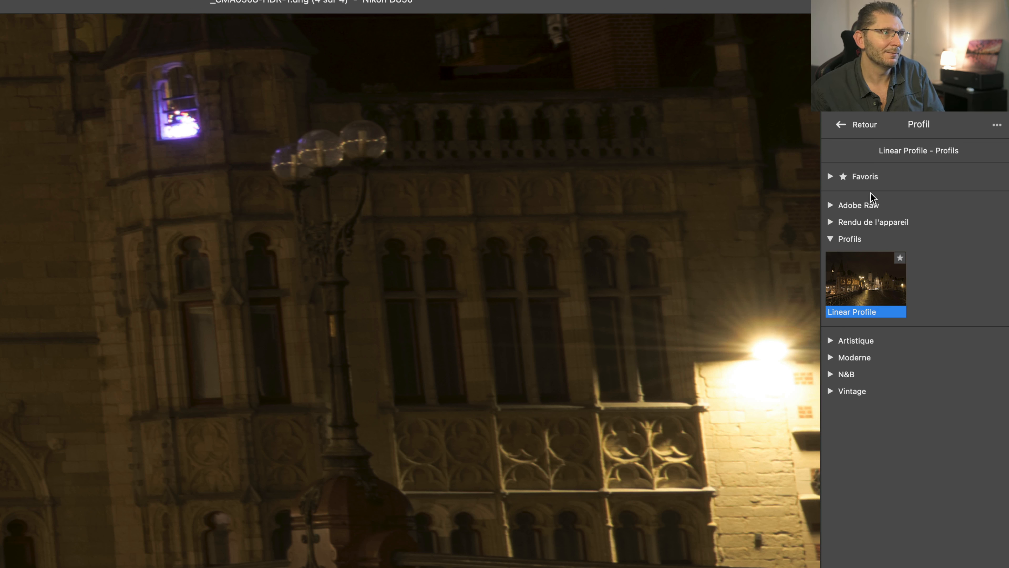
{"action": "left_click", "coordinate": [844, 125]}
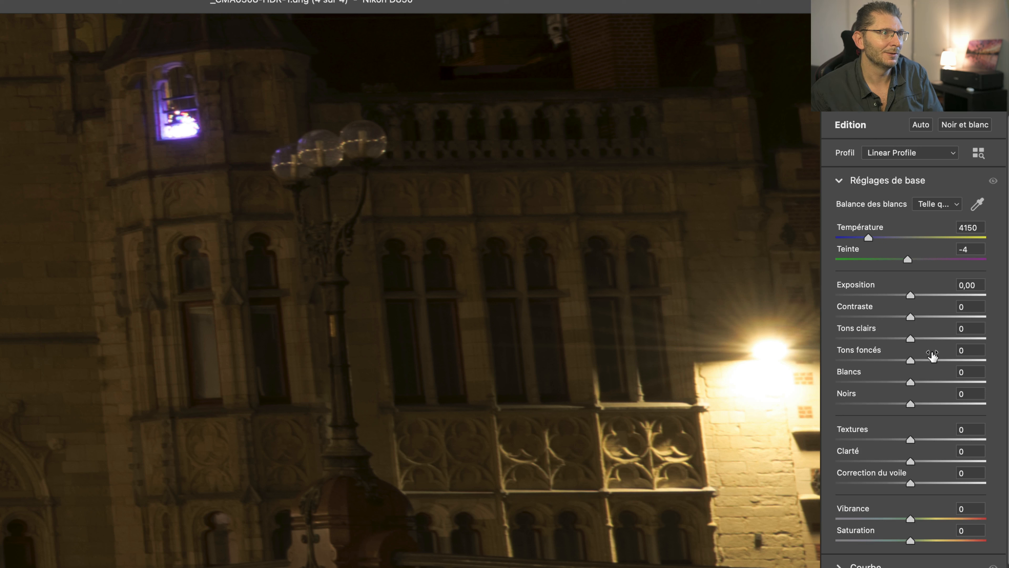
- Set the highlights to -39 and show the whole HDR image
{"action": "left_click_drag", "start_coordinate": [911, 338], "coordinate": [864, 341]}
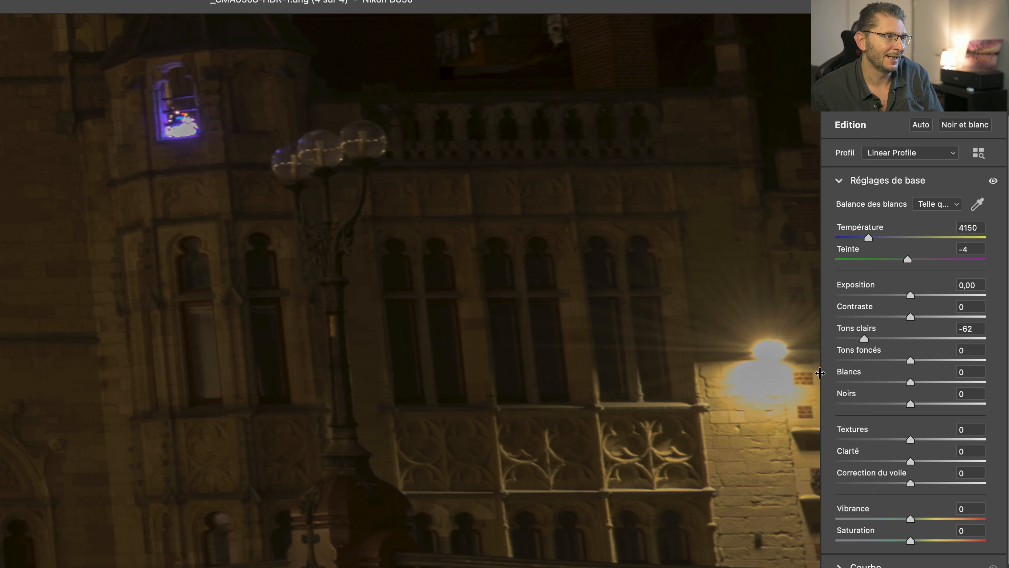
{"action": "left_click_drag", "start_coordinate": [865, 339], "coordinate": [883, 334]}
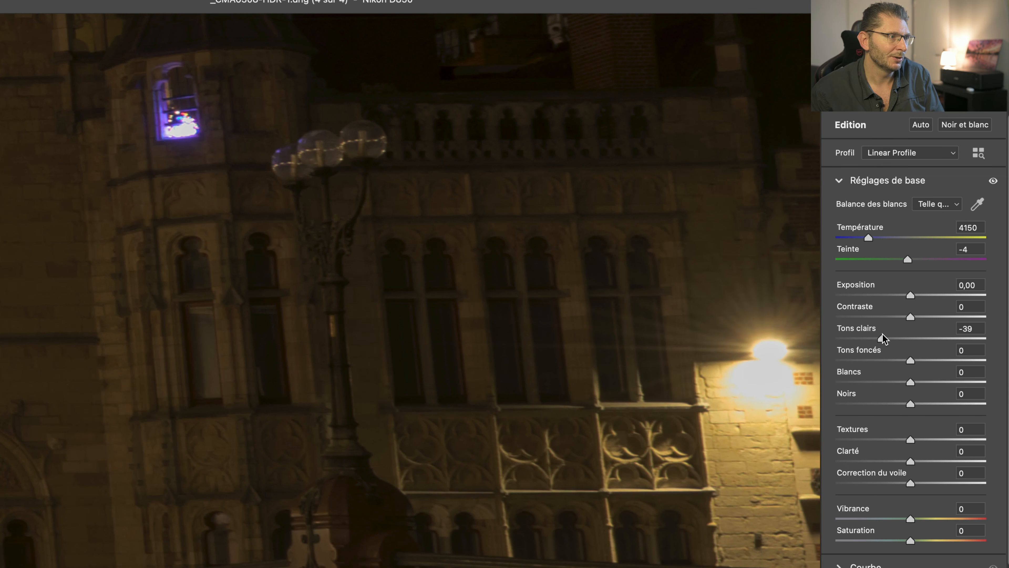
{"action": "left_click", "coordinate": [661, 367]}
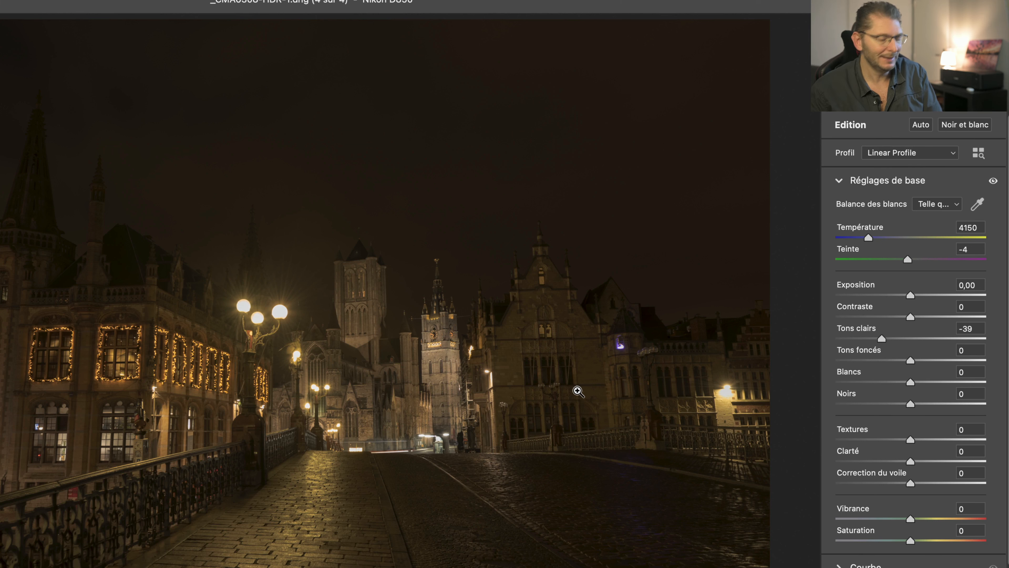
{"action": "key", "text": "f"}
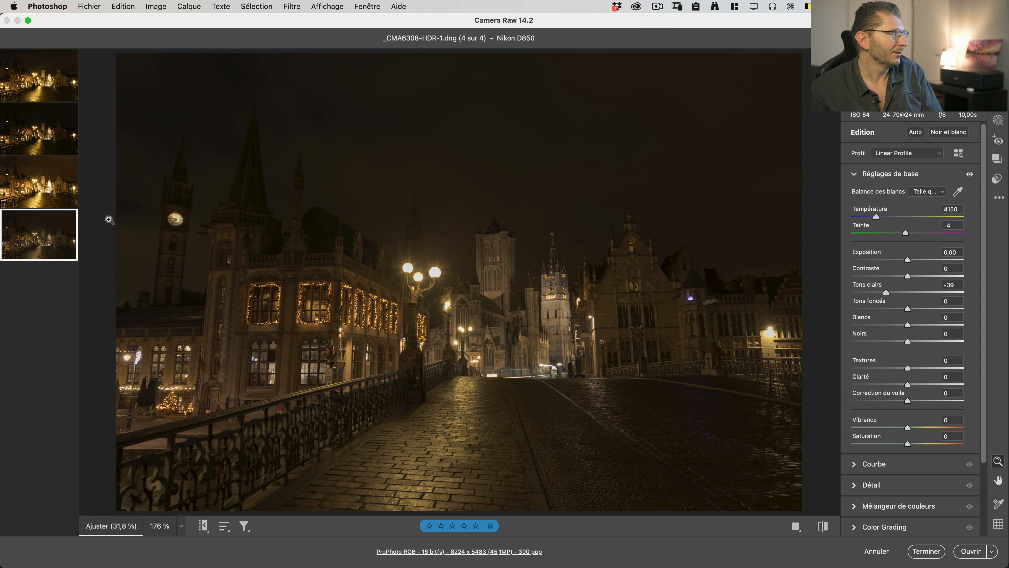
- Examine the lamp and window highlights in the source exposure _CMA6309.NEF and return to the merged HDR image
{"action": "left_click", "coordinate": [34, 134]}
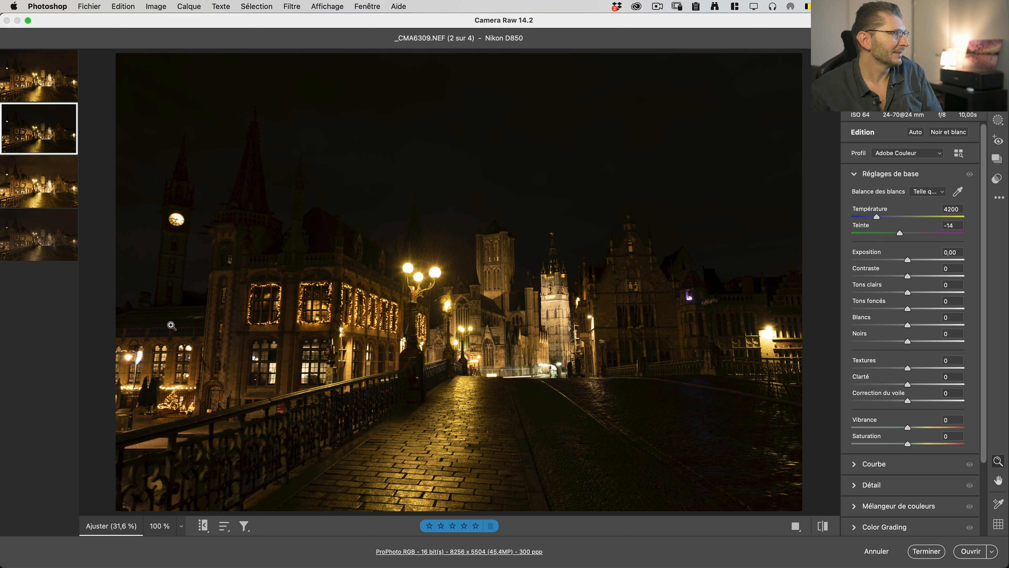
{"action": "left_click_drag", "start_coordinate": [139, 363], "coordinate": [206, 357]}
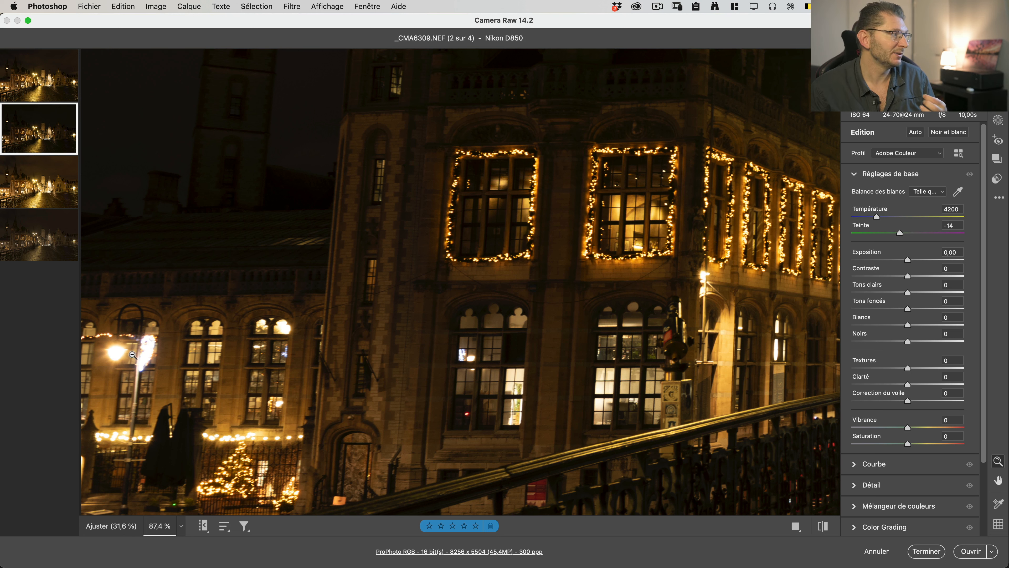
{"action": "left_click_drag", "start_coordinate": [133, 355], "coordinate": [168, 351]}
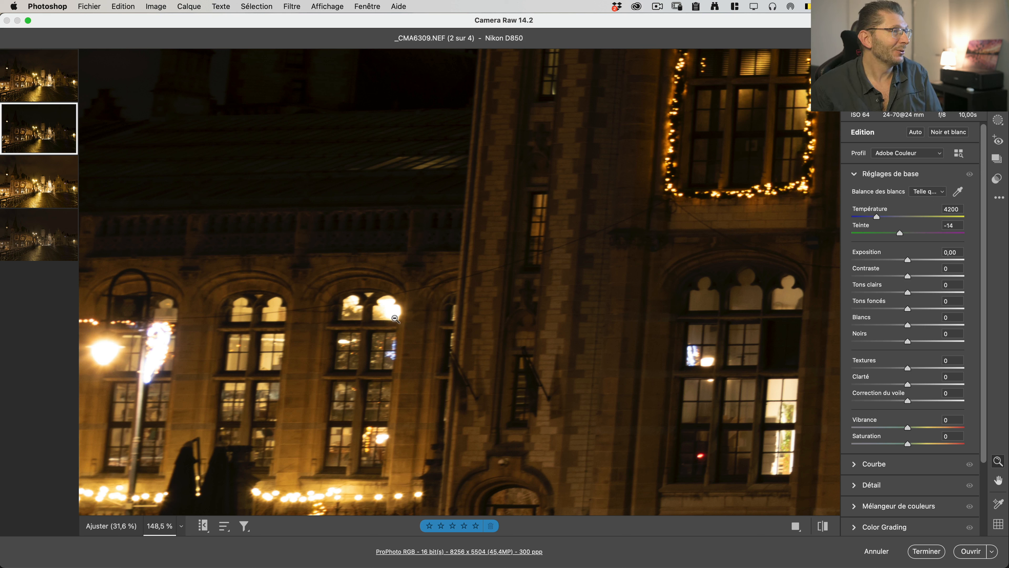
{"action": "left_click", "coordinate": [40, 238]}
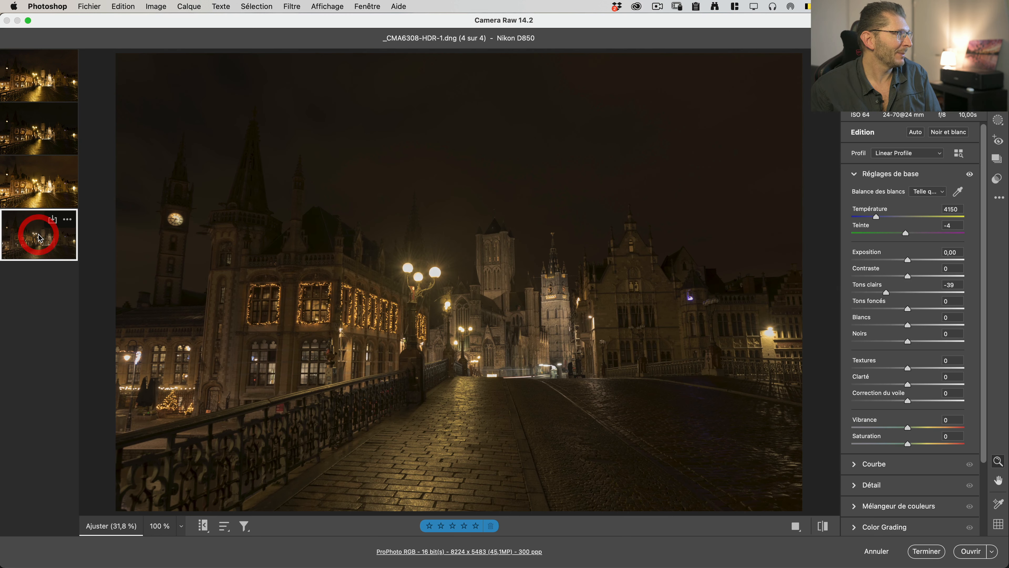
{"action": "key", "text": "Return"}
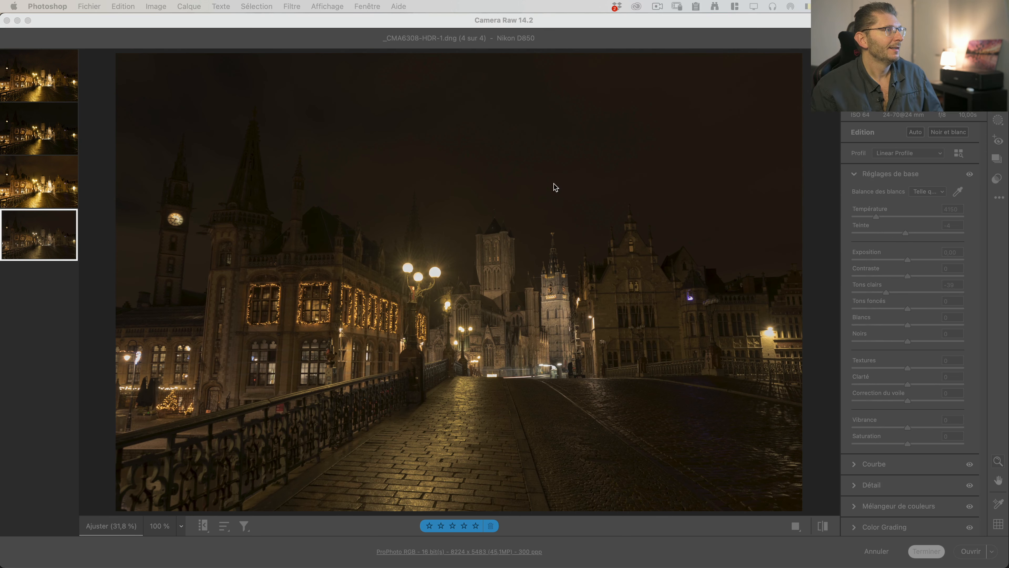
{"action": "left_click", "coordinate": [541, 23]}
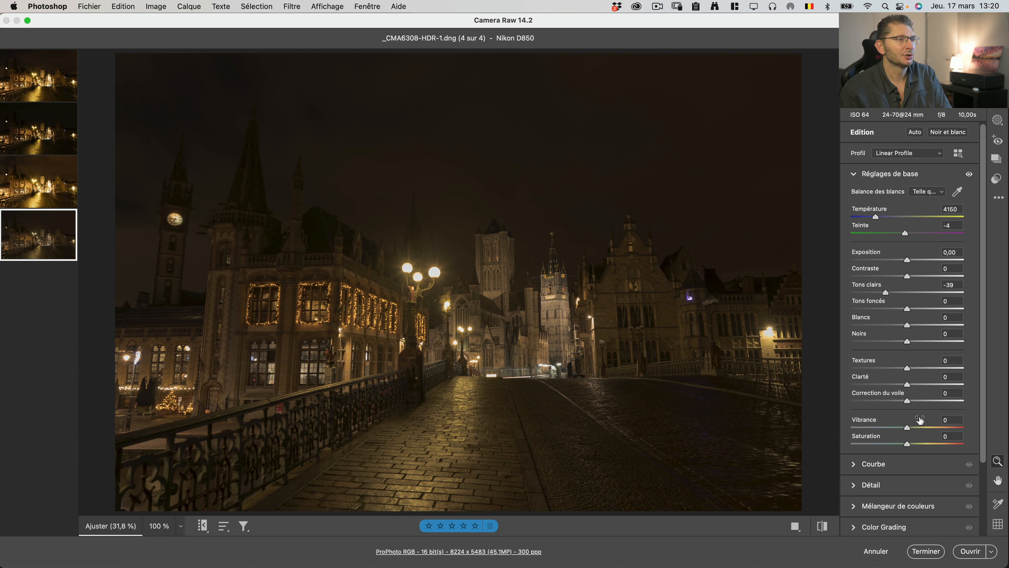
- Boost vibrance and saturation to +100, then correct the white balance with a temperature of 2850 and a tint of +9
{"action": "left_click_drag", "start_coordinate": [907, 429], "coordinate": [985, 433]}
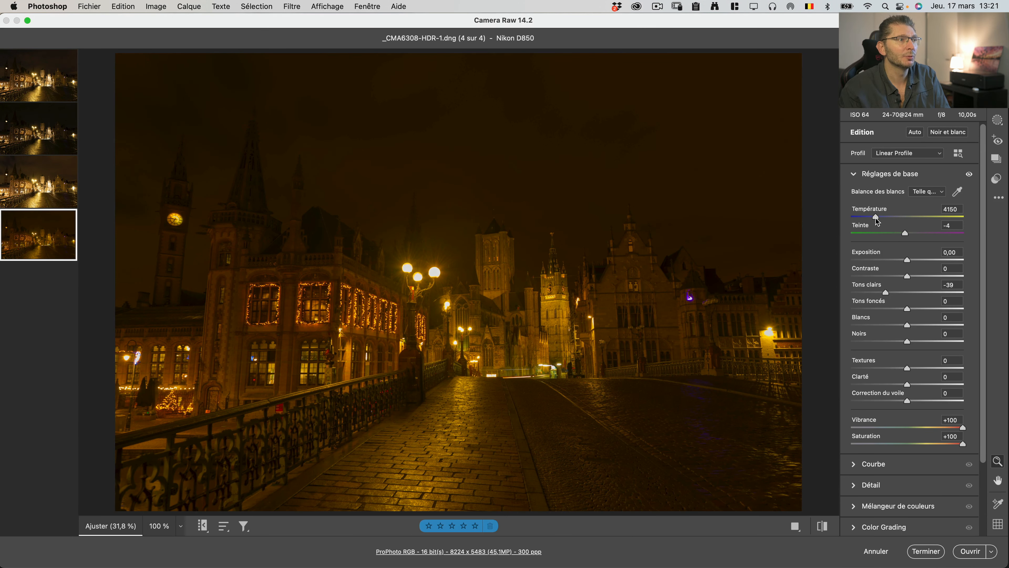
{"action": "left_click_drag", "start_coordinate": [876, 217], "coordinate": [861, 219]}
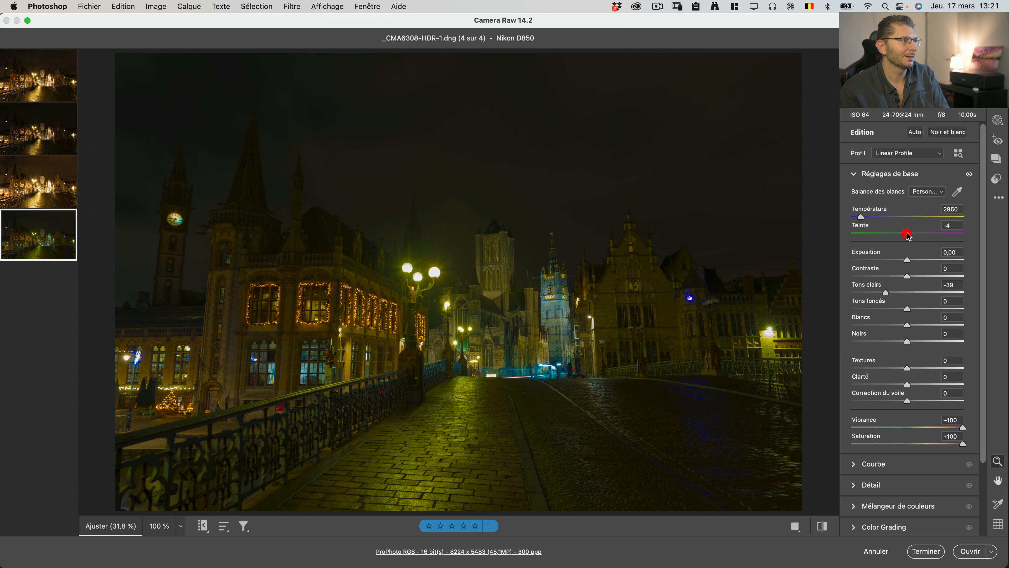
{"action": "left_click_drag", "start_coordinate": [909, 235], "coordinate": [915, 235]}
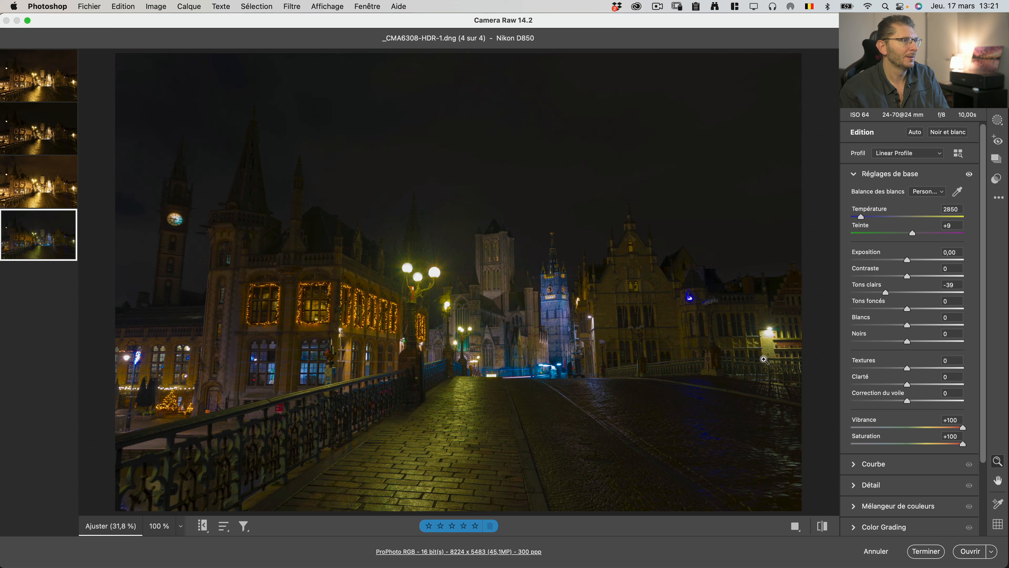
{"action": "left_click", "coordinate": [970, 175]}
{"action": "left_click", "coordinate": [969, 174]}
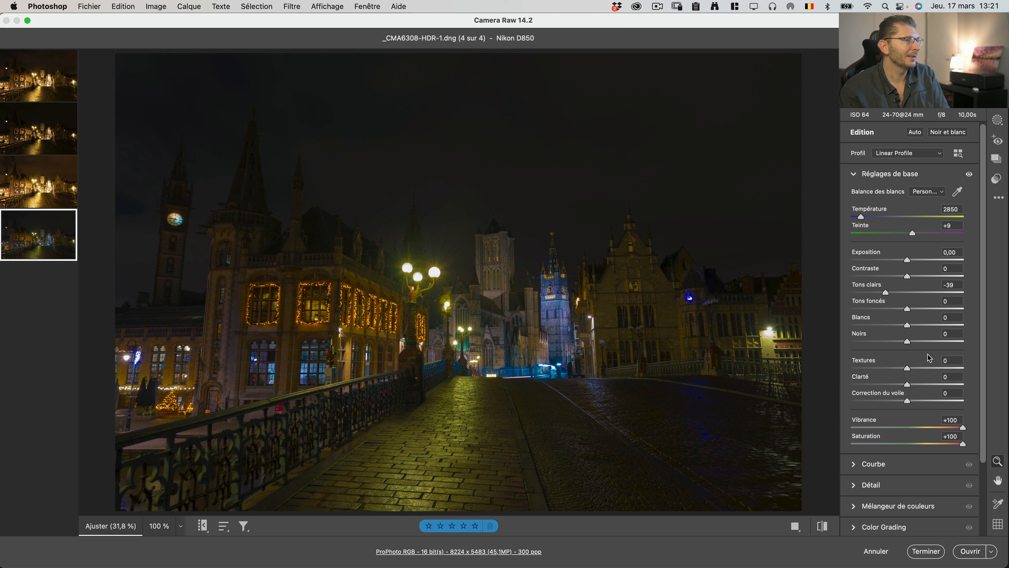
- Reset vibrance and saturation to 0, then set vibrance to +32 and saturation to +52
{"action": "double_click", "coordinate": [964, 428]}
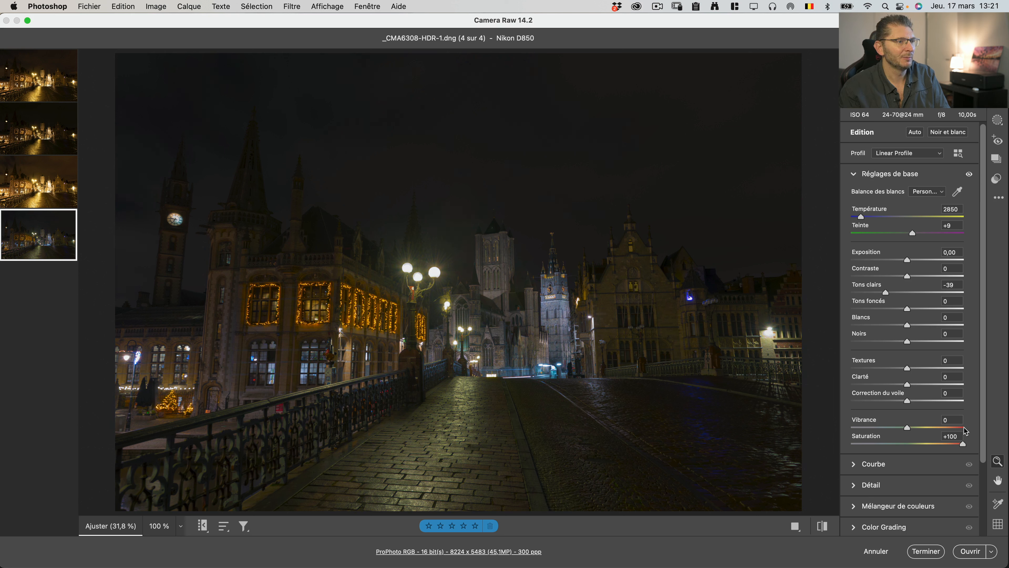
{"action": "double_click", "coordinate": [964, 444]}
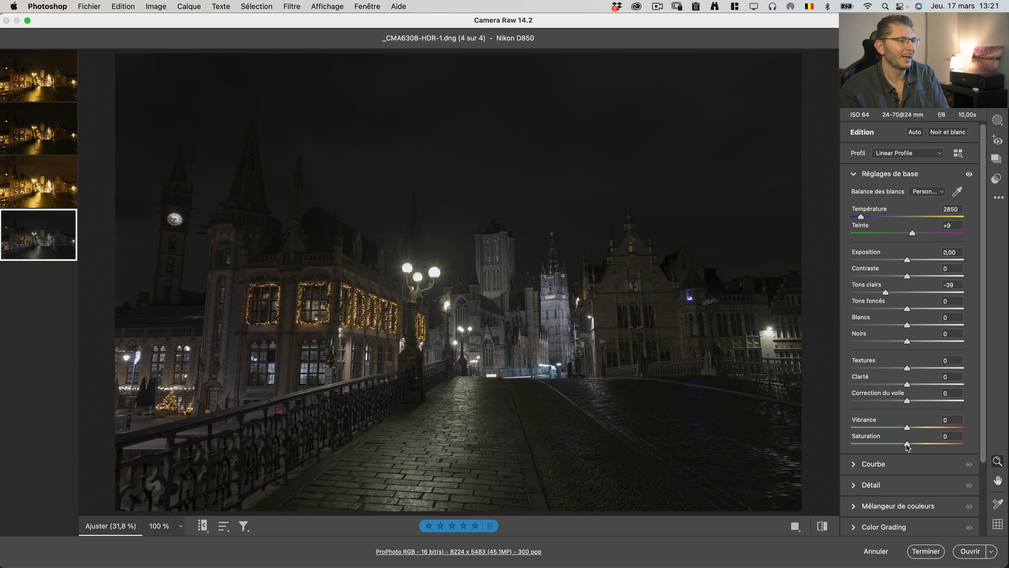
{"action": "left_click_drag", "start_coordinate": [908, 447], "coordinate": [925, 429]}
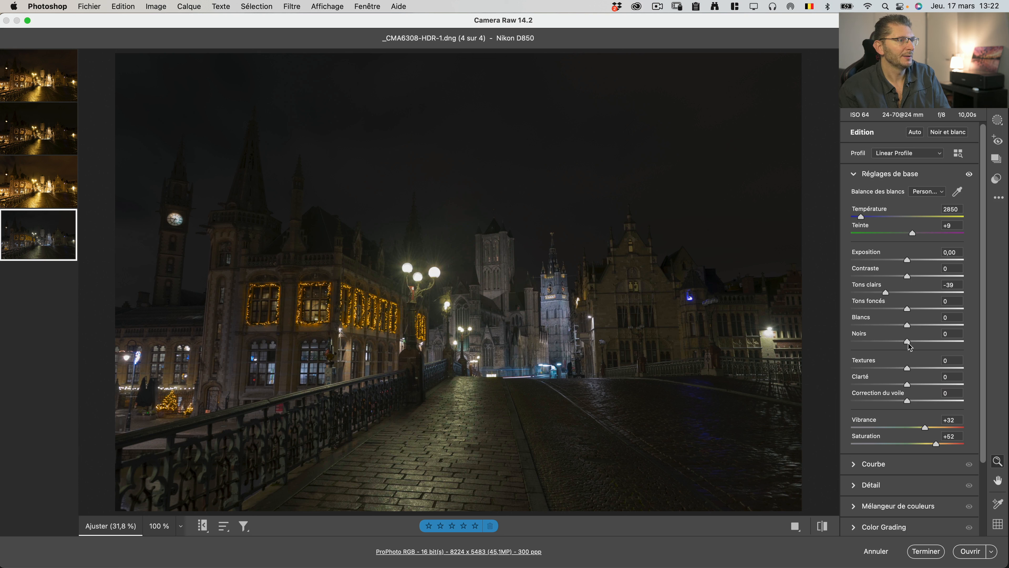
- Set the blacks to -4 and the whites to +14, using the clipping preview as a guide
{"action": "left_click_drag", "start_coordinate": [908, 343], "coordinate": [903, 343]}
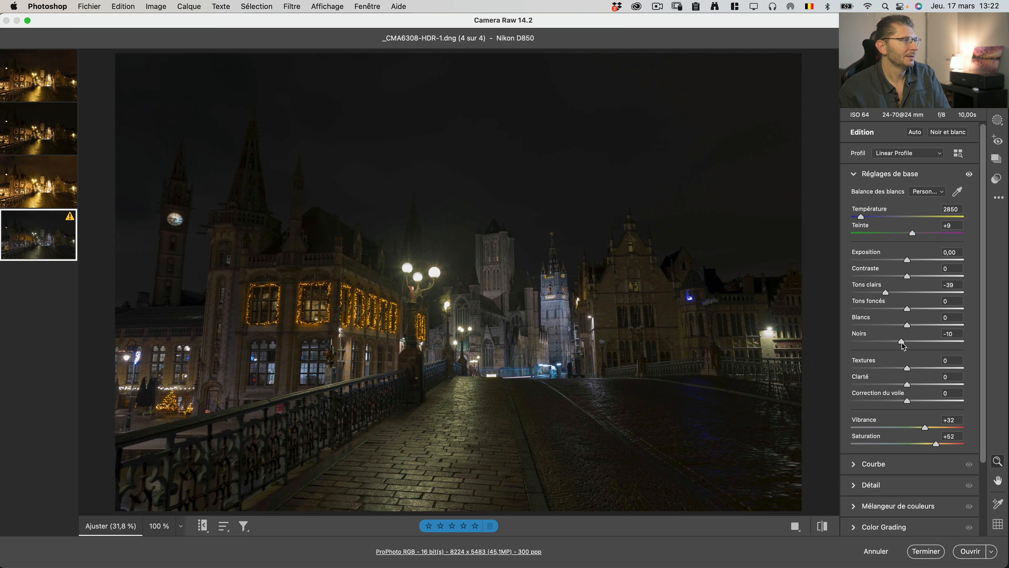
{"action": "key", "text": "alt"}
{"action": "left_click_drag", "start_coordinate": [902, 343], "coordinate": [916, 326]}
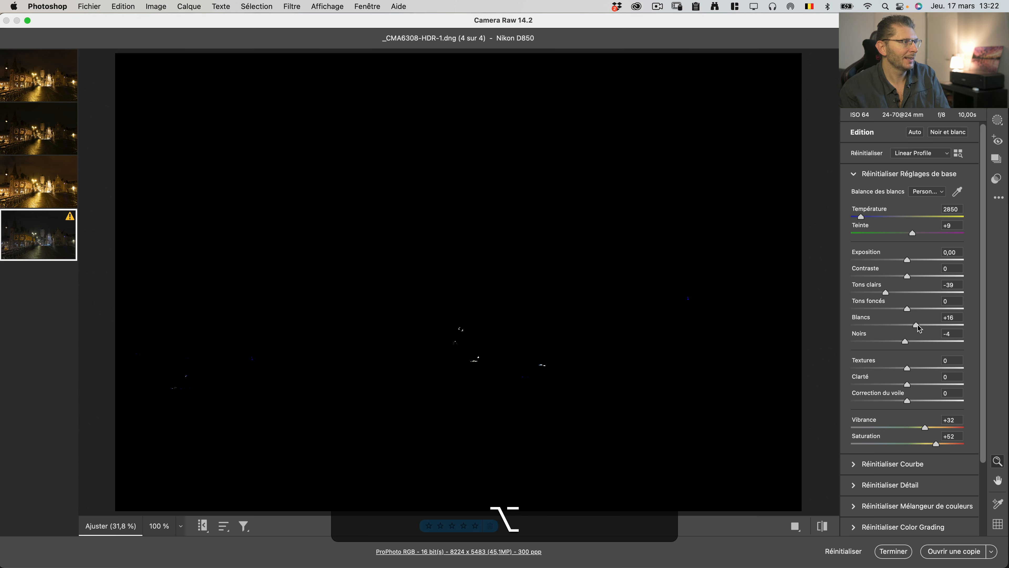
{"action": "left_click_drag", "start_coordinate": [917, 324], "coordinate": [917, 324]}
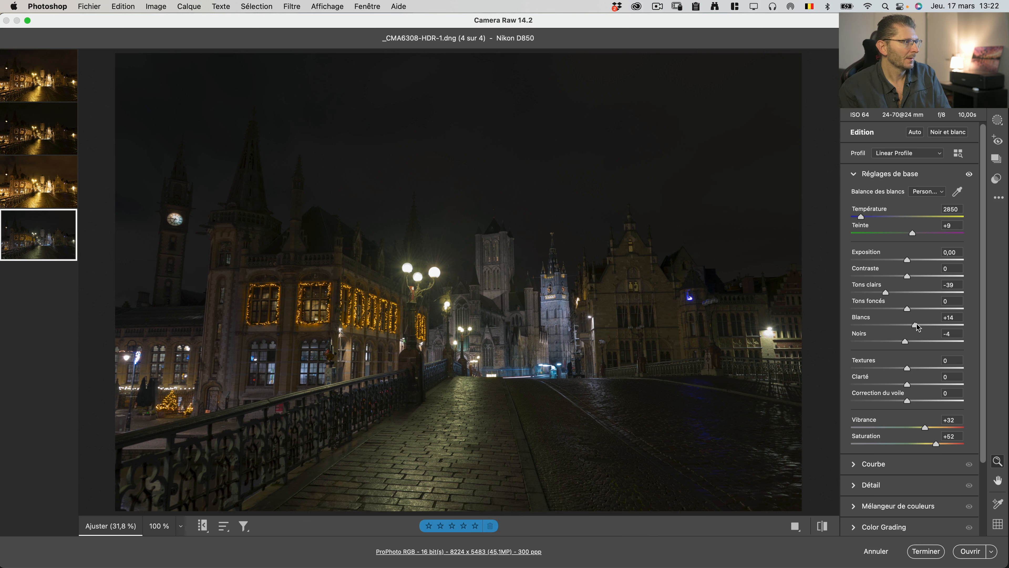
- Compare the HDR image before and after the adjustments, checking colours and highlights
{"action": "key", "text": "p"}
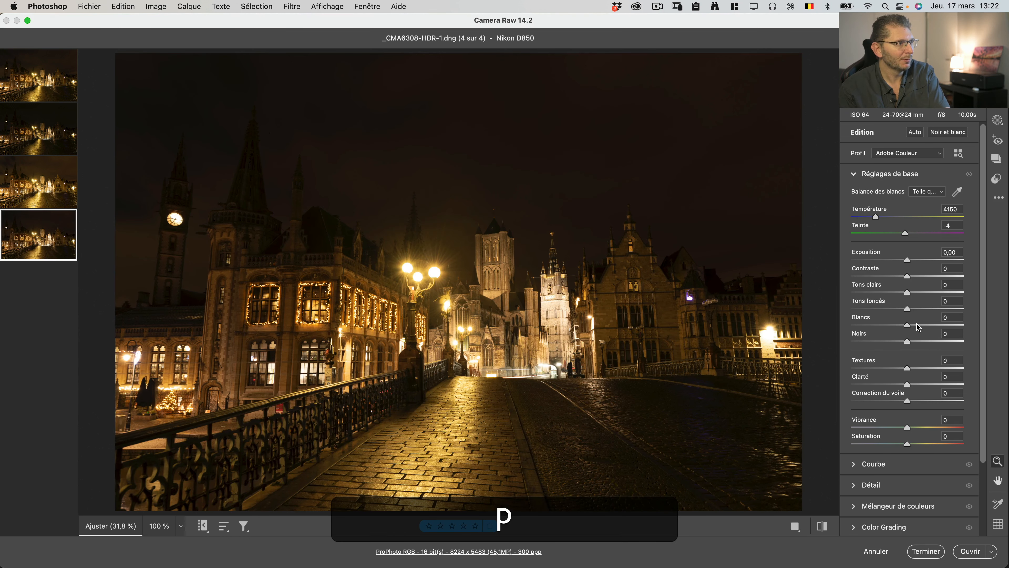
{"action": "key", "text": "p"}
{"action": "key", "text": "p"}
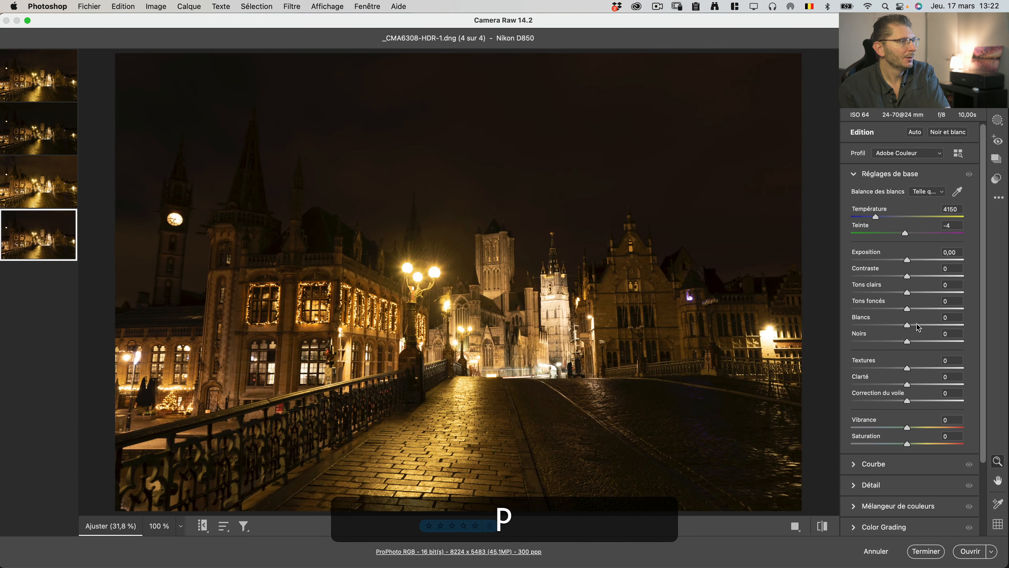
{"action": "key", "text": "p"}
{"action": "key", "text": "p"}
{"action": "key", "text": "p"}
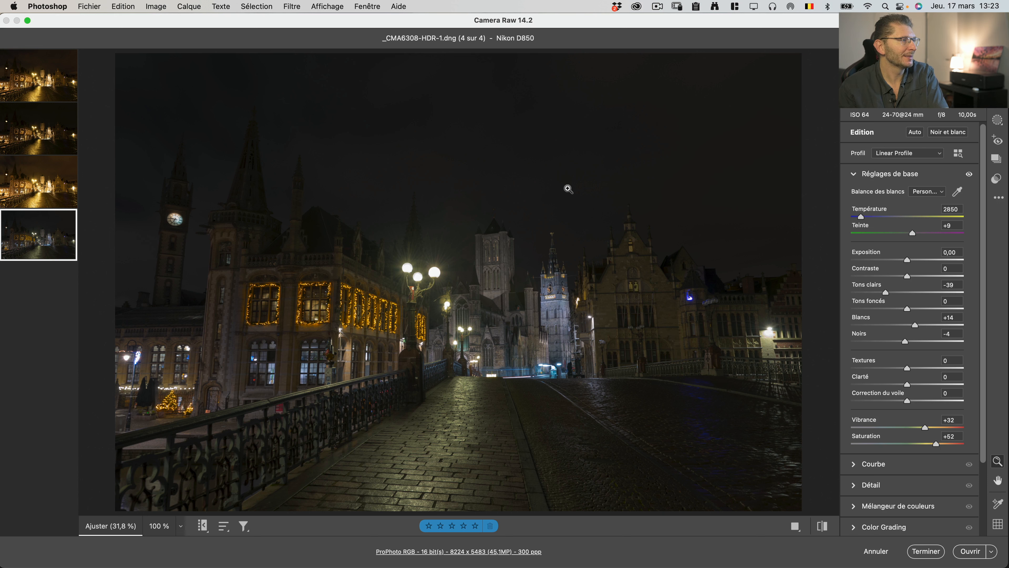
{"action": "key", "text": "p"}
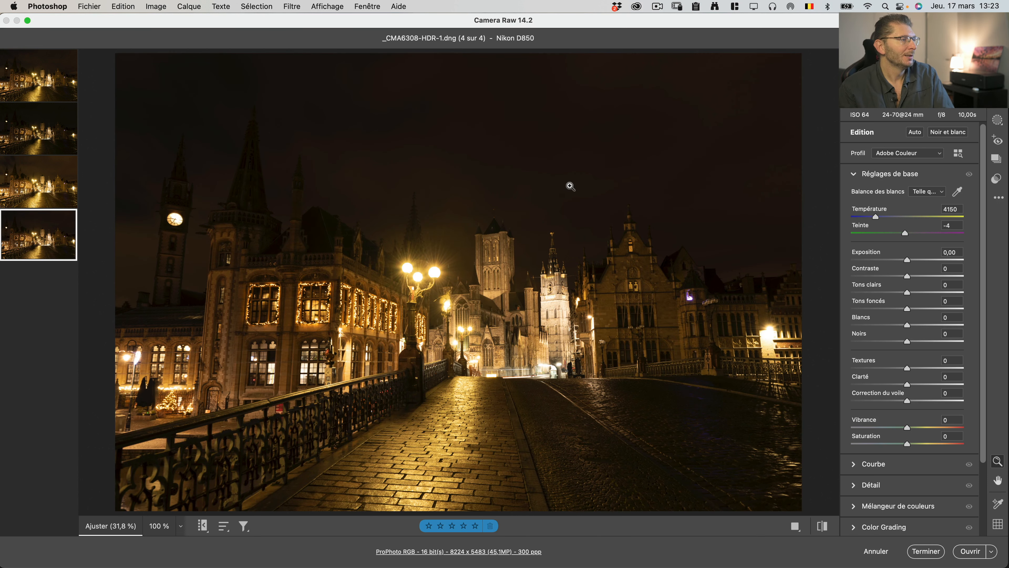
{"action": "key", "text": "p"}
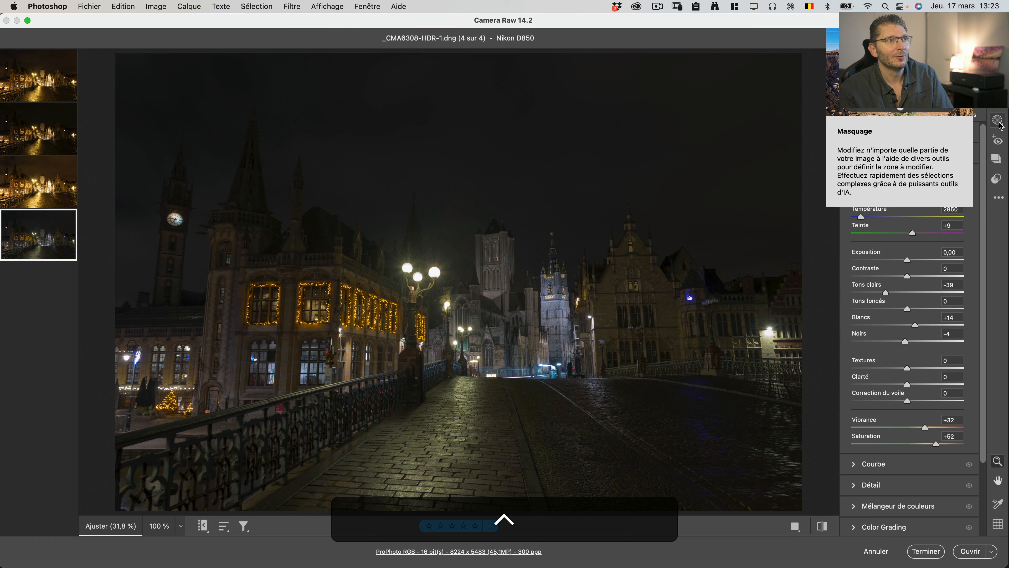
- Try automatic sky selection and subject selection as masks, undoing each one
{"action": "left_click", "coordinate": [1000, 123]}
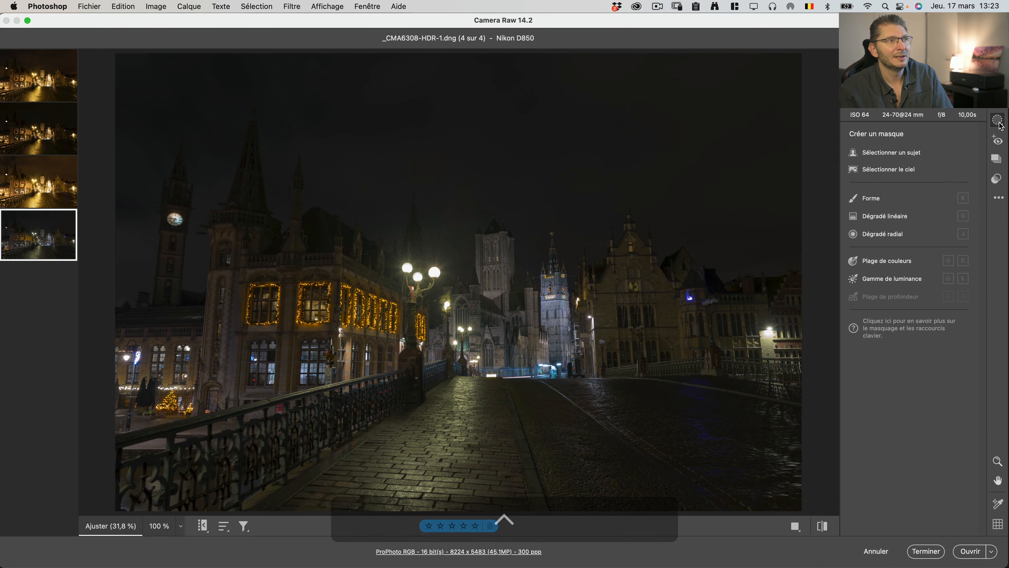
{"action": "left_click", "coordinate": [886, 171]}
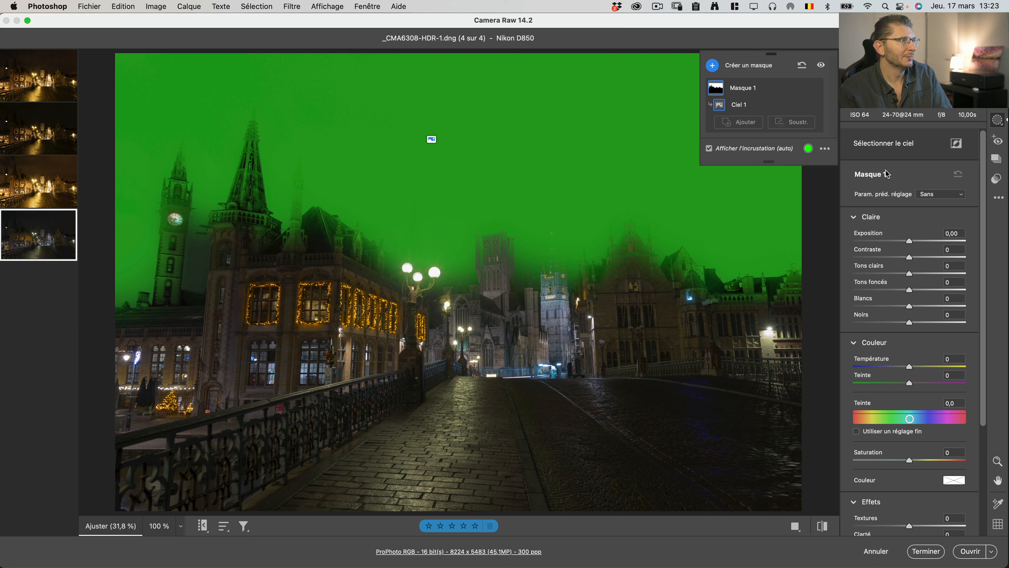
{"action": "key", "text": "super+z"}
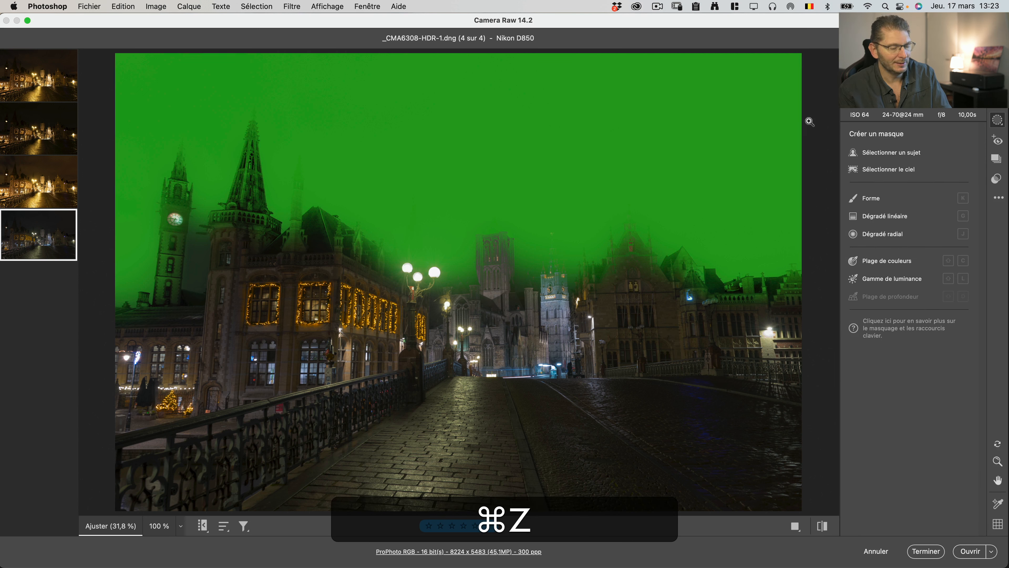
{"action": "key", "text": "super+z"}
{"action": "key", "text": "super+z"}
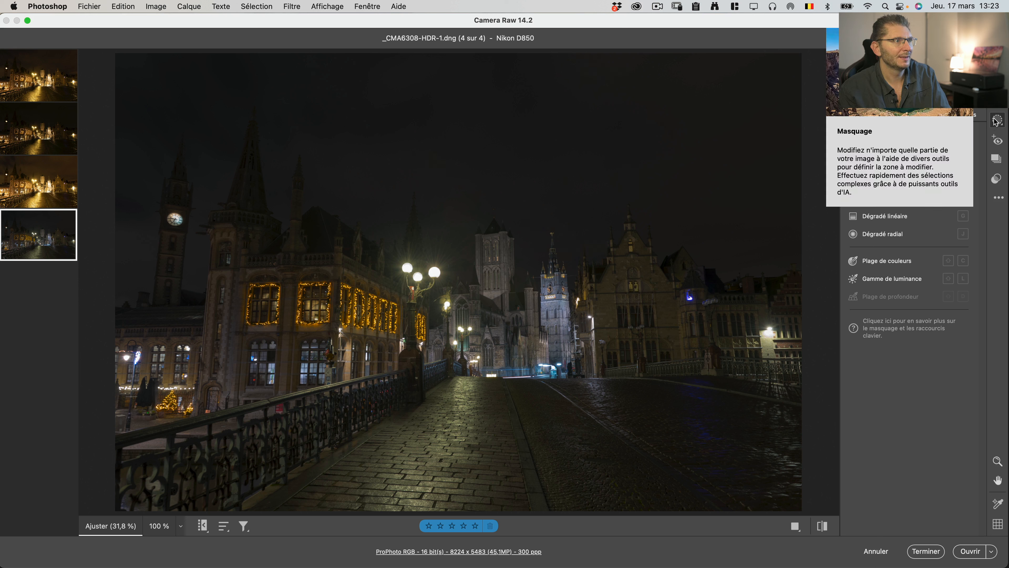
{"action": "left_click", "coordinate": [903, 156]}
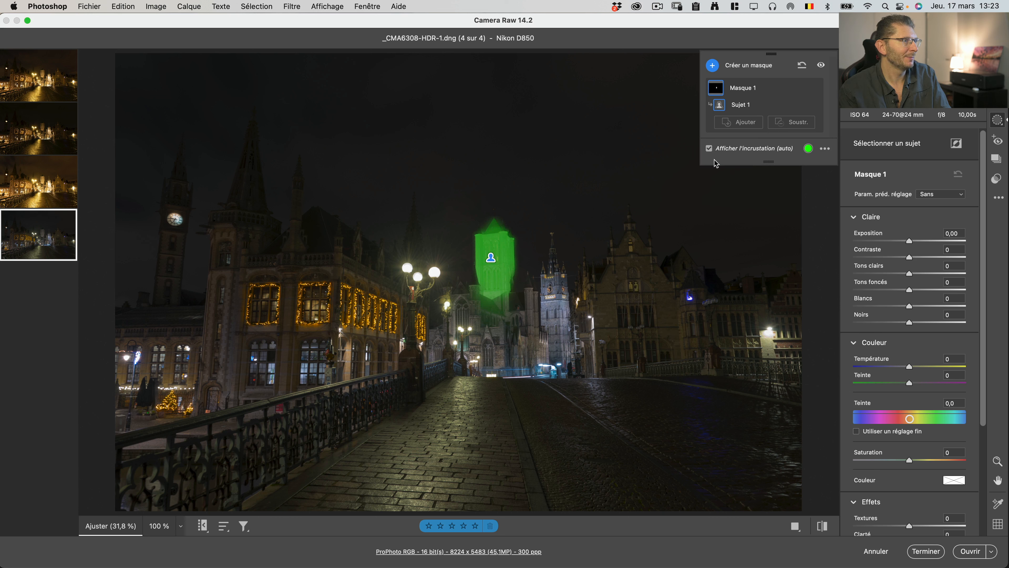
{"action": "key", "text": "super+z"}
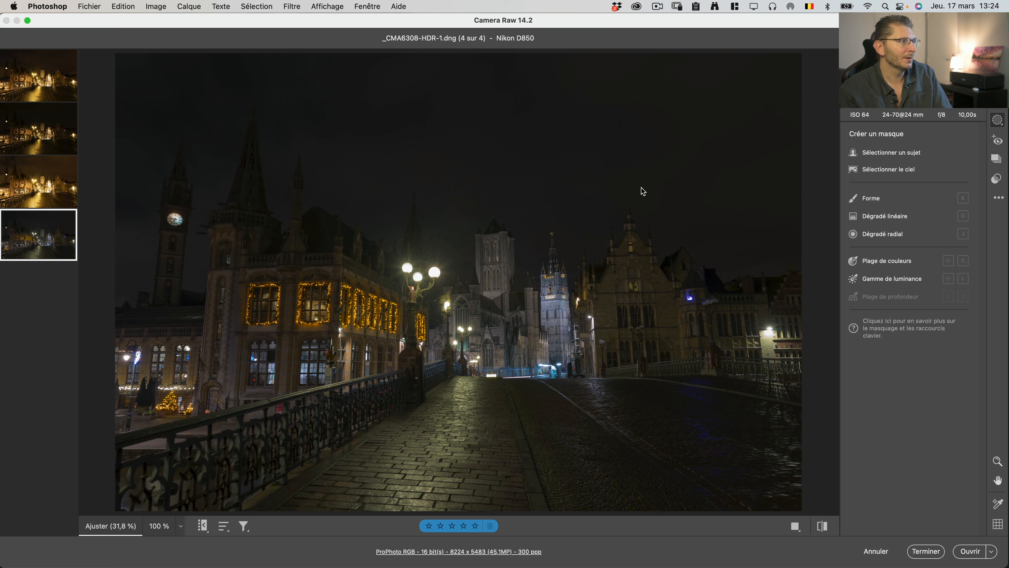
- Try a colour range mask sampled from the sky with its refinement at 1 and 32, and delete the colour range
{"action": "left_click", "coordinate": [879, 261]}
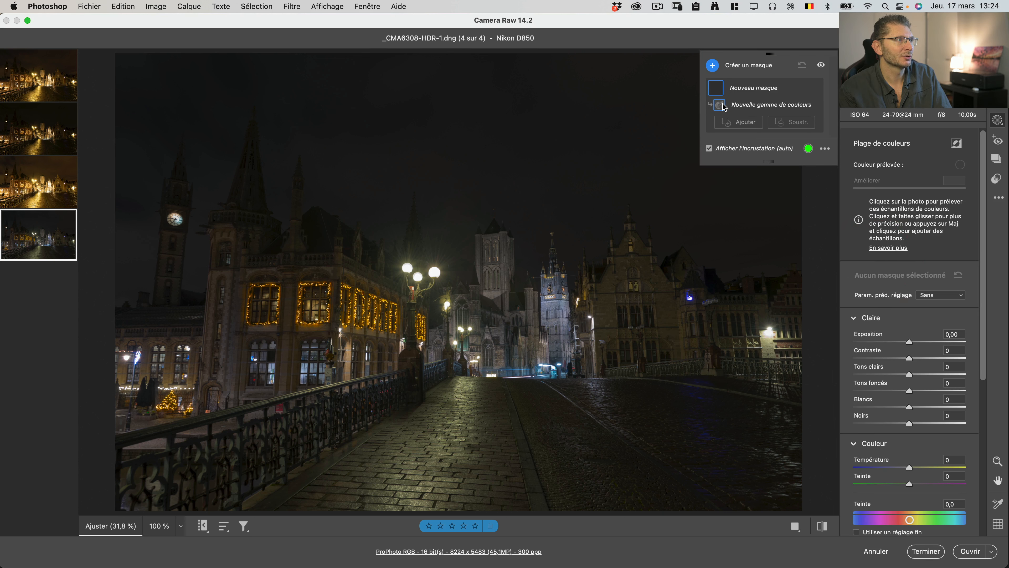
{"action": "left_click_drag", "start_coordinate": [540, 124], "coordinate": [576, 202]}
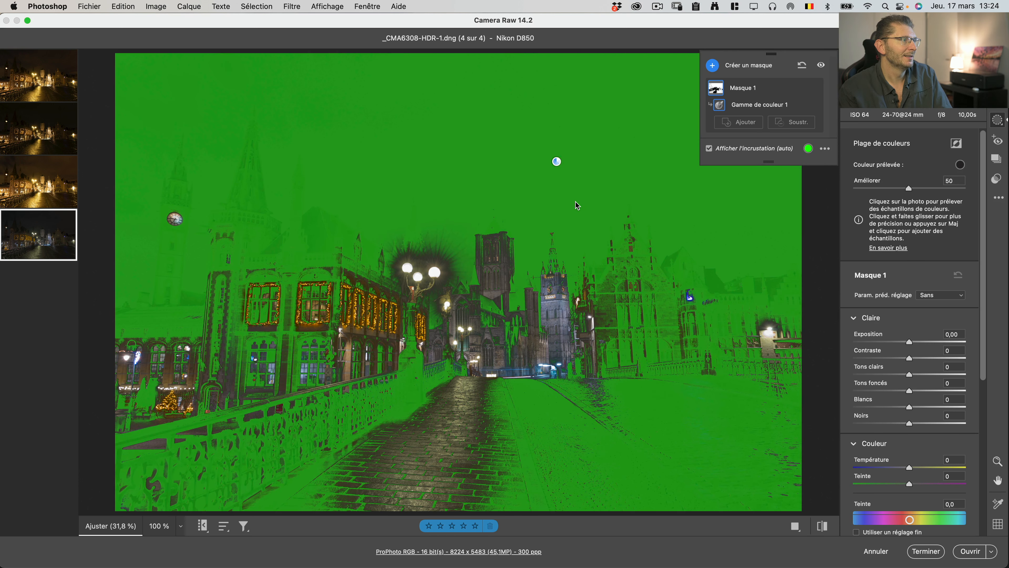
{"action": "left_click", "coordinate": [741, 108]}
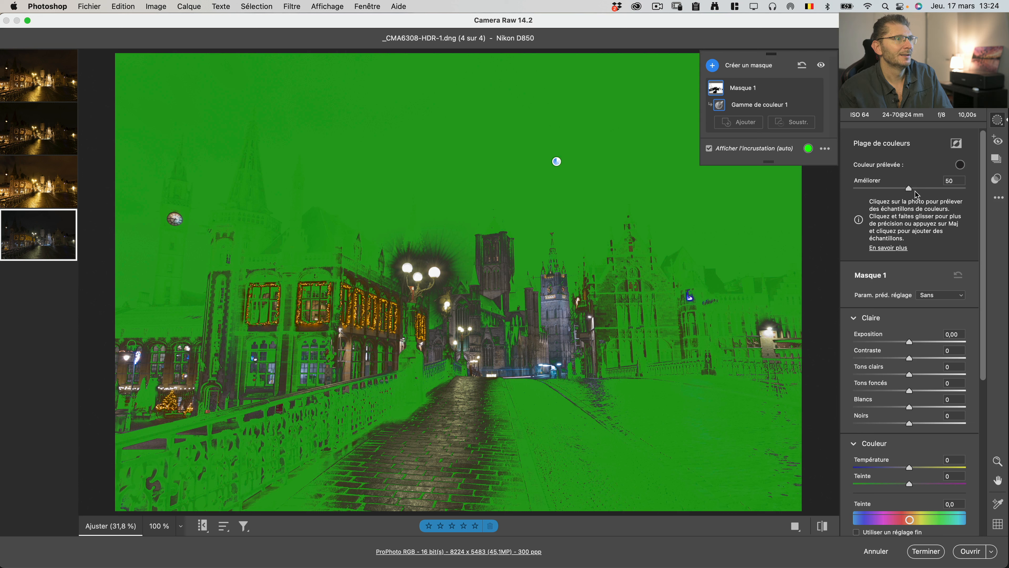
{"action": "left_click_drag", "start_coordinate": [912, 188], "coordinate": [848, 194]}
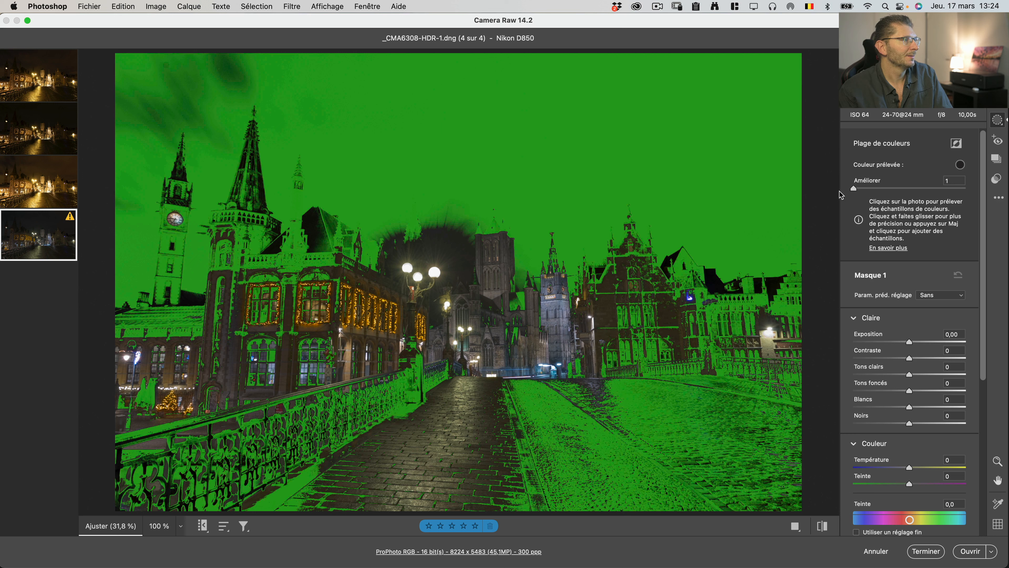
{"action": "left_click_drag", "start_coordinate": [853, 190], "coordinate": [889, 191]}
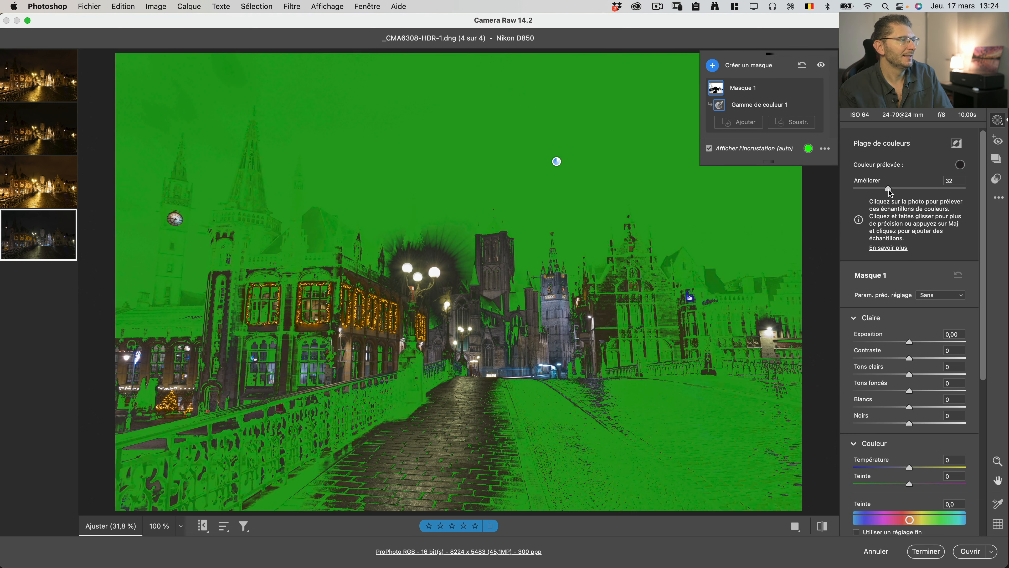
{"action": "key", "text": "BackSpace"}
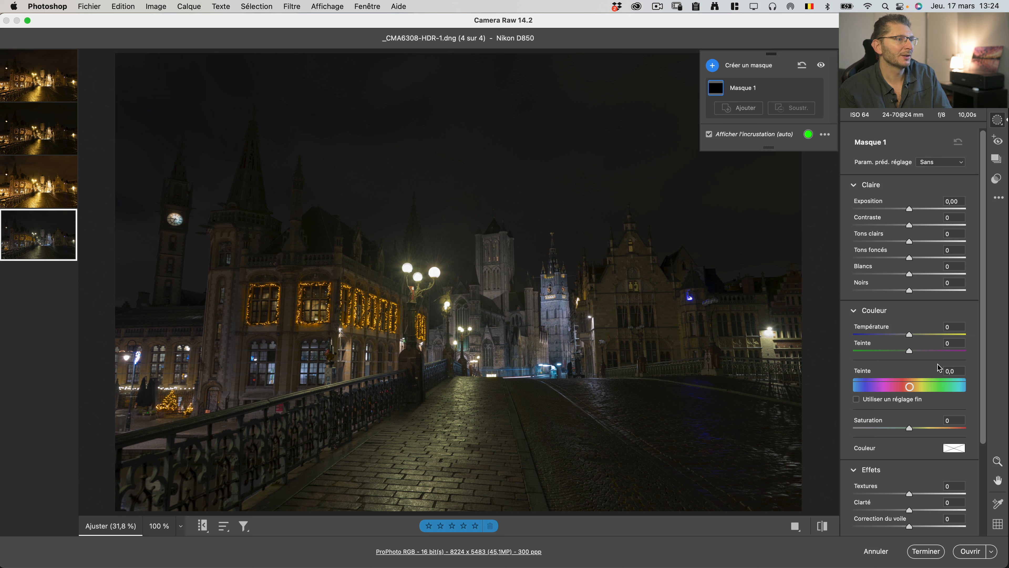
- In the calibration settings, set the saturation of the blue, green and red primaries to +100
{"action": "scroll", "coordinate": [941, 394], "scroll_direction": "down", "scroll_amount": 5}
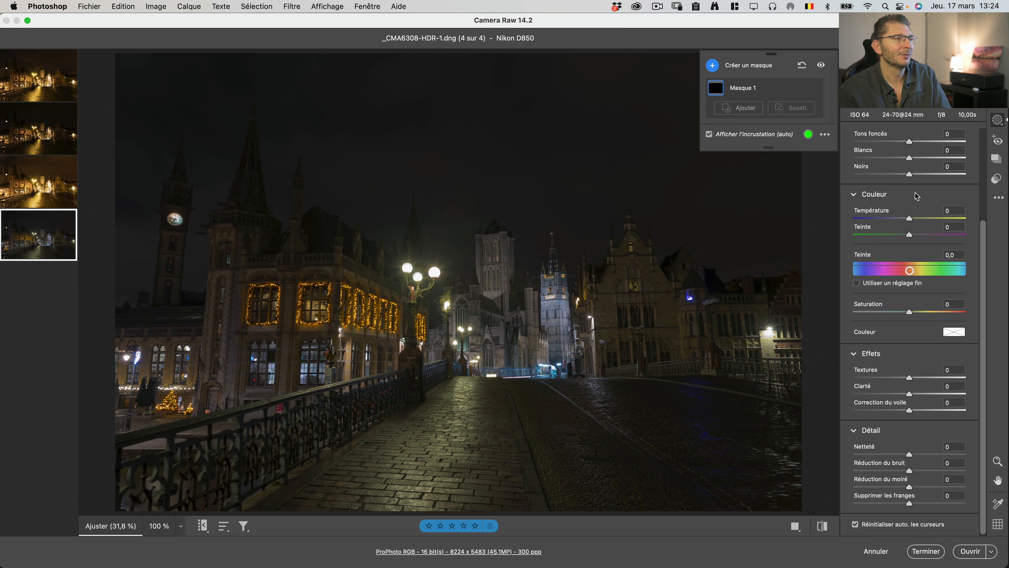
{"action": "scroll", "coordinate": [934, 273], "scroll_direction": "up", "scroll_amount": 3}
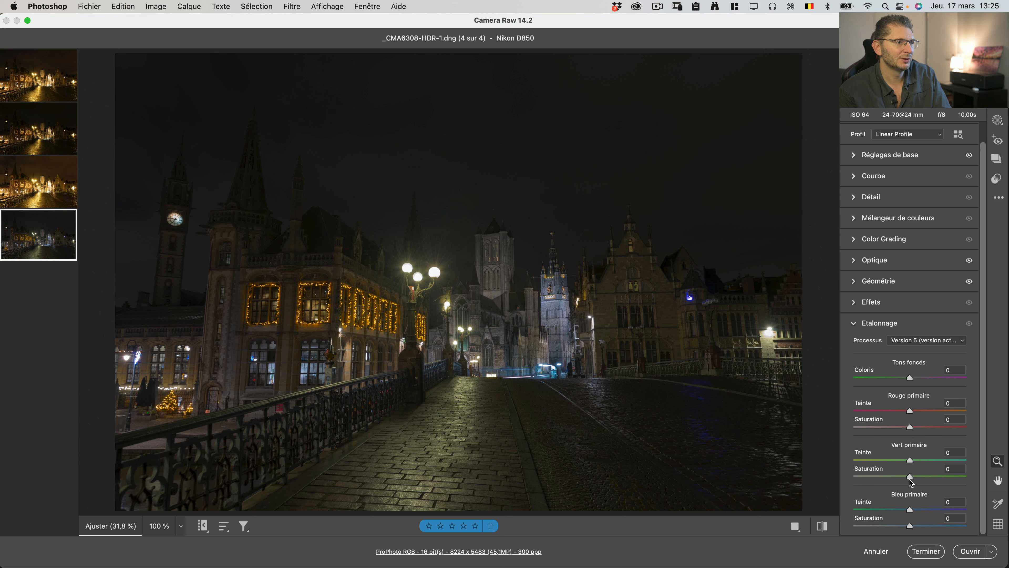
{"action": "left_click_drag", "start_coordinate": [911, 530], "coordinate": [981, 528]}
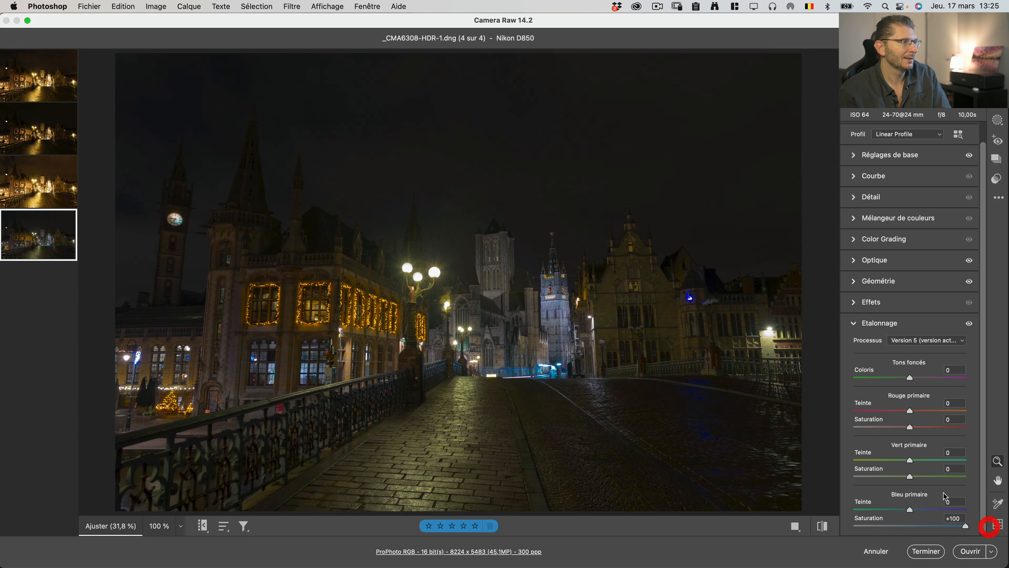
{"action": "left_click_drag", "start_coordinate": [910, 476], "coordinate": [983, 480]}
{"action": "left_click_drag", "start_coordinate": [910, 428], "coordinate": [1007, 429]}
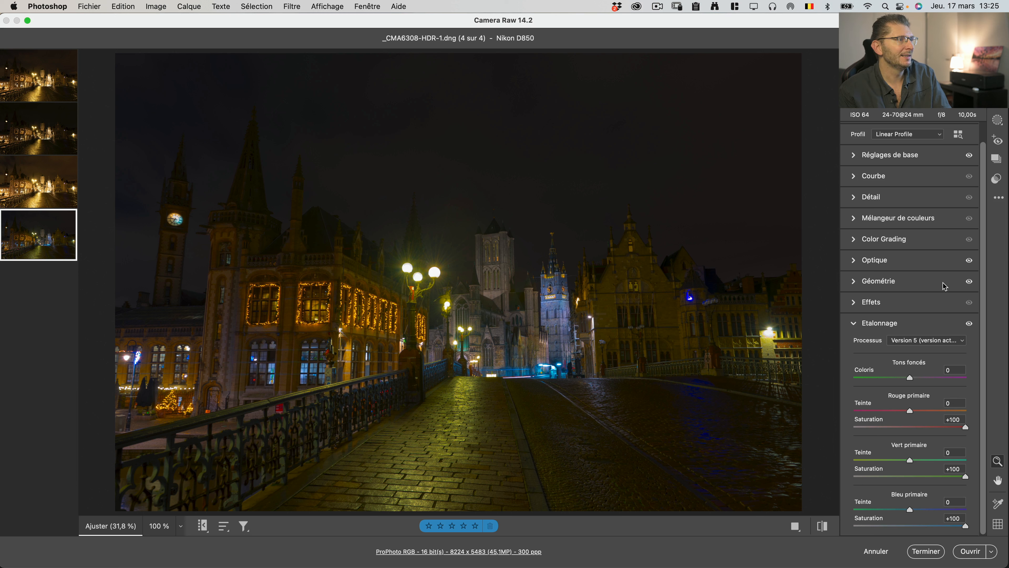
- Set the contrast to +25 and the whites to +79 in the basic adjustments
{"action": "left_click", "coordinate": [854, 155]}
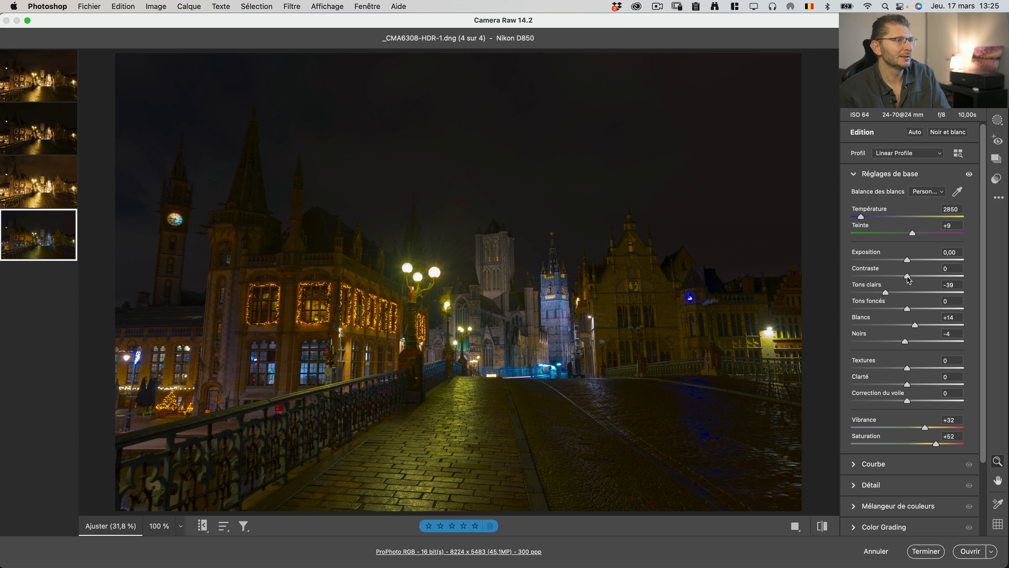
{"action": "left_click_drag", "start_coordinate": [908, 277], "coordinate": [921, 279]}
{"action": "left_click_drag", "start_coordinate": [916, 325], "coordinate": [952, 324]}
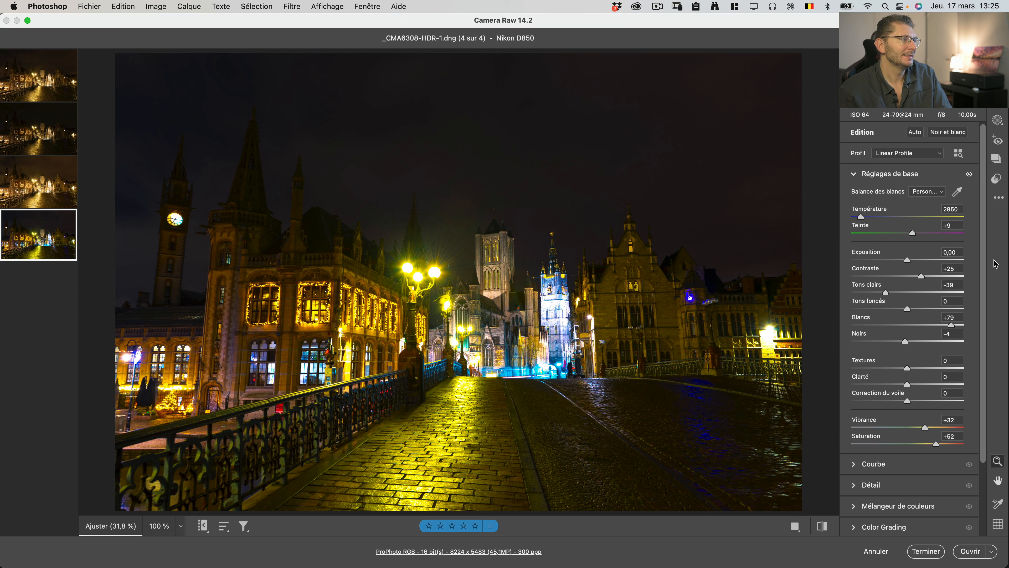
- Create a mask of the night sky with automatic sky selection
{"action": "left_click", "coordinate": [997, 120]}
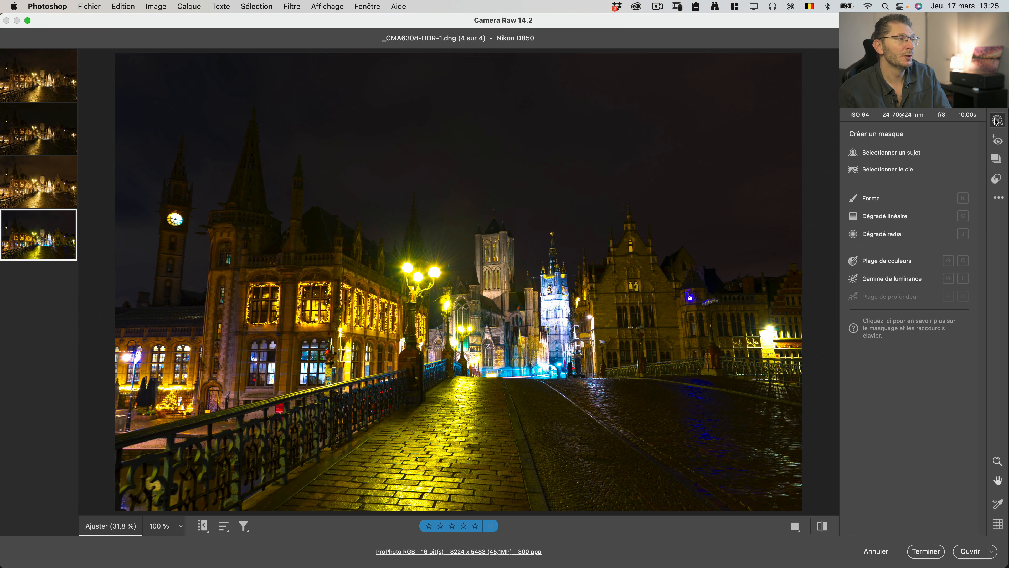
{"action": "left_click", "coordinate": [893, 171]}
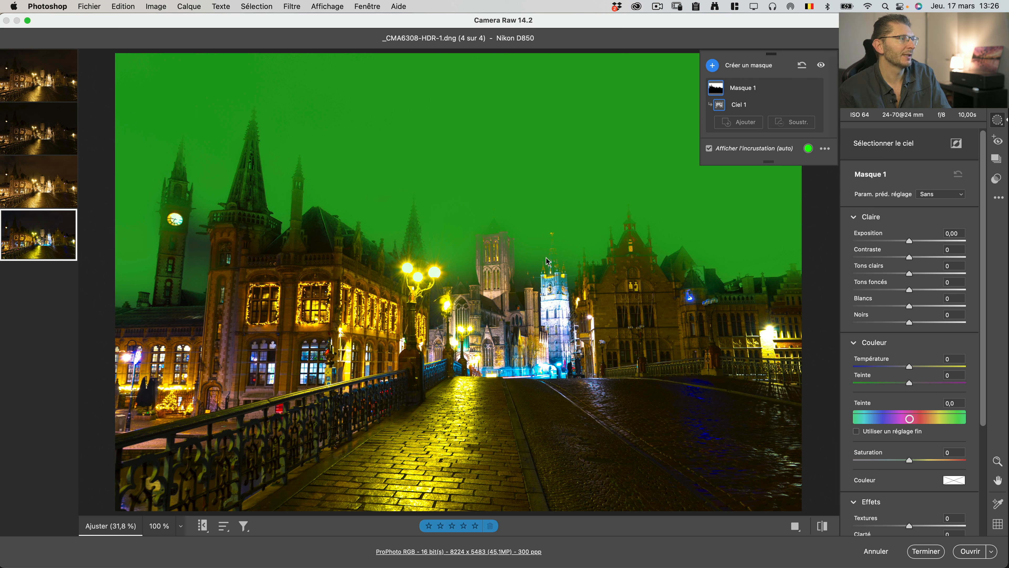
- Subtract an automatic subject selection from the sky mask, hide the mask overlay and set the mask's temperature to -28
{"action": "left_click", "coordinate": [788, 122]}
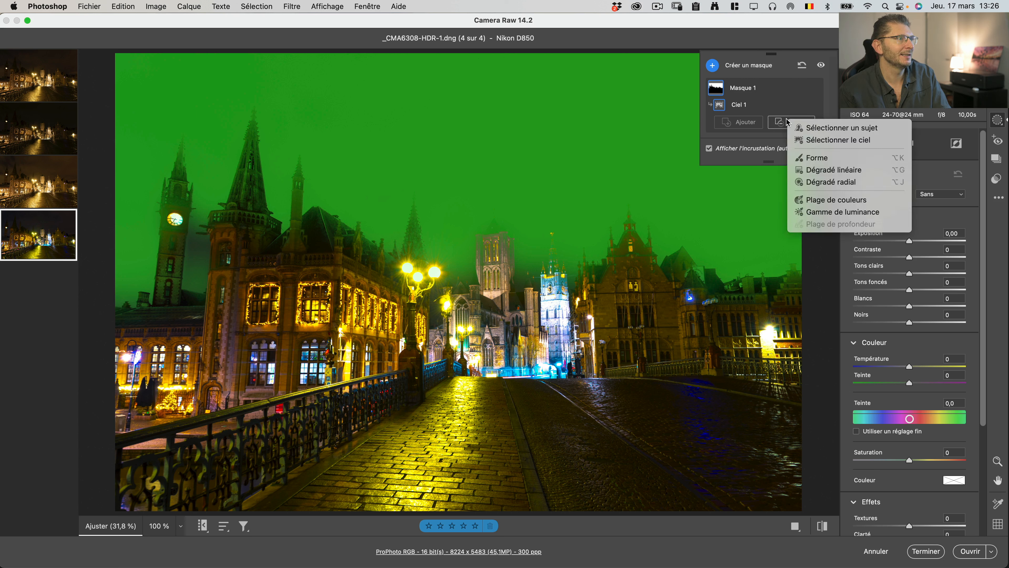
{"action": "left_click", "coordinate": [828, 129]}
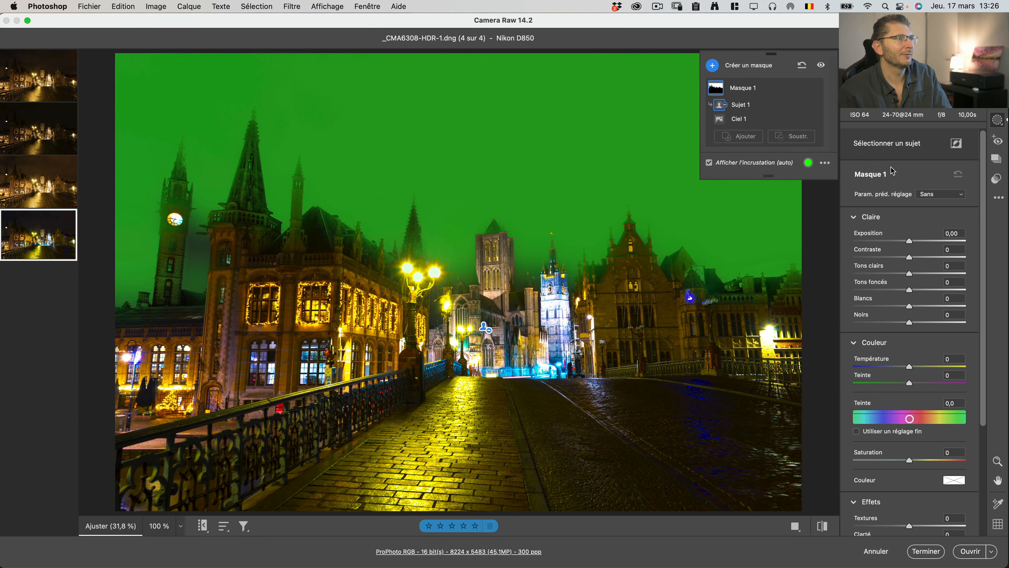
{"action": "left_click", "coordinate": [709, 163]}
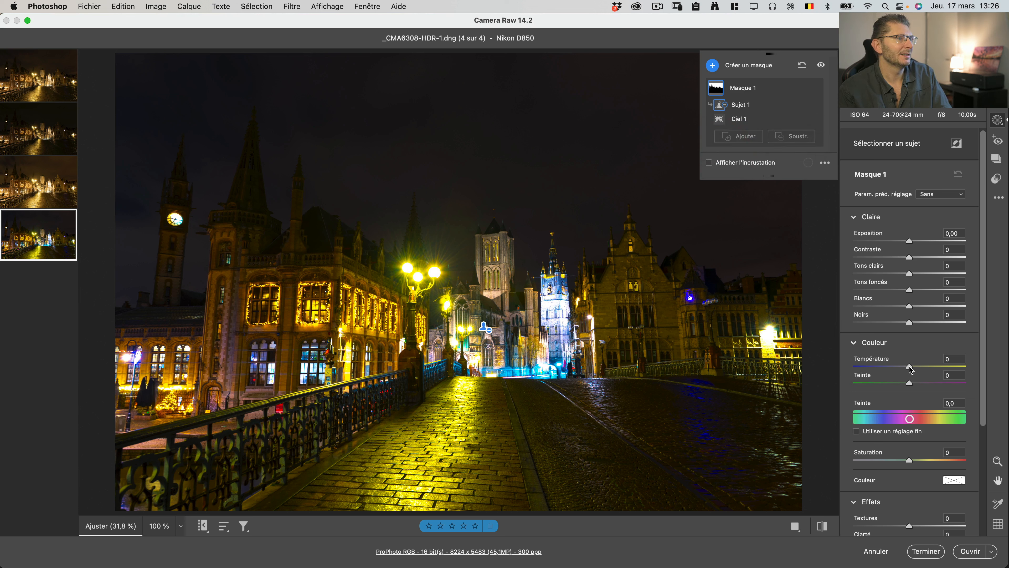
{"action": "left_click_drag", "start_coordinate": [910, 366], "coordinate": [895, 367]}
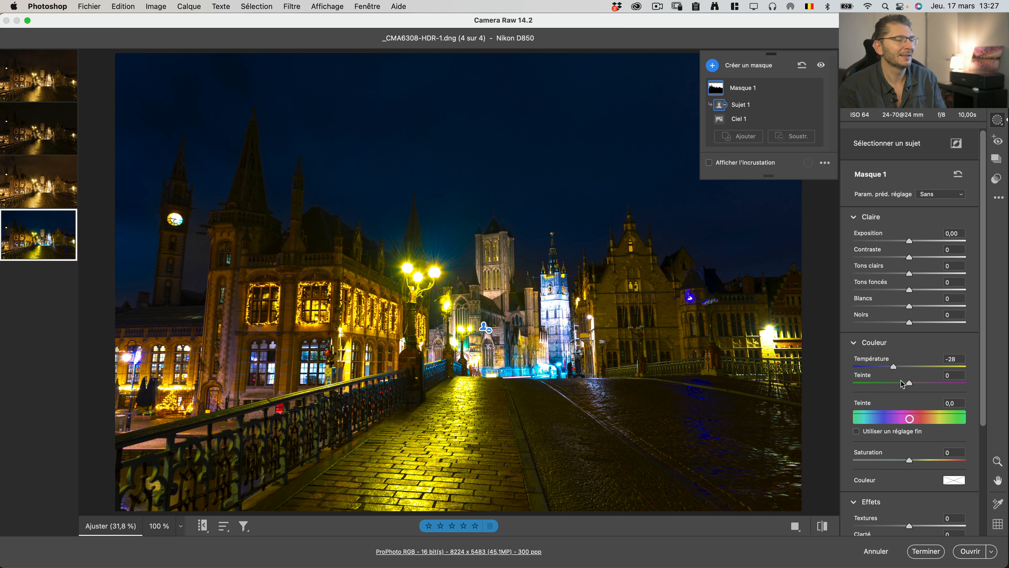
- Reset the red, green and blue primaries to 0 in the calibration settings
{"action": "scroll", "coordinate": [917, 462], "scroll_direction": "down", "scroll_amount": 5}
{"action": "left_click", "coordinate": [861, 528]}
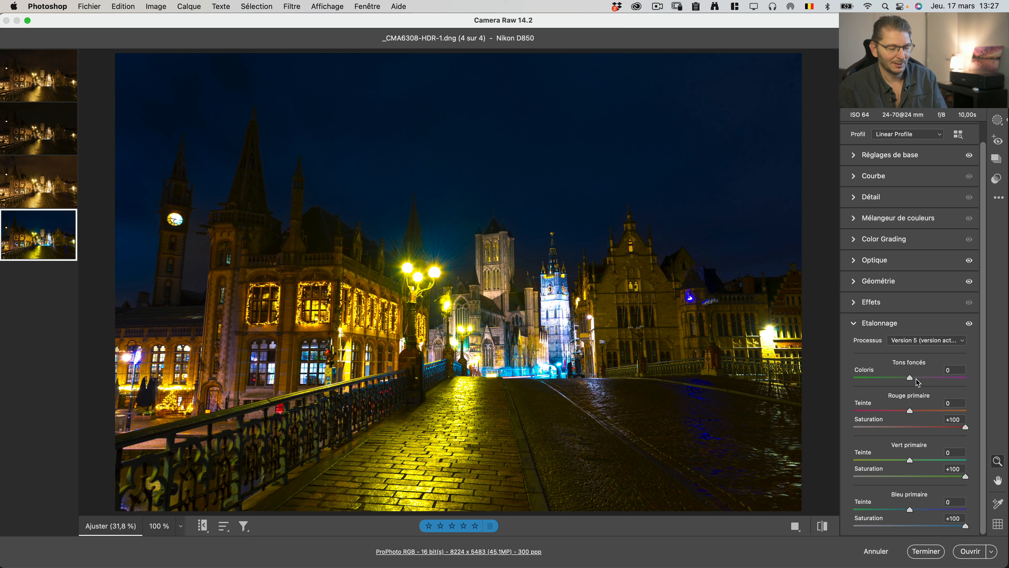
{"action": "left_click", "coordinate": [912, 449], "text": "alt"}
{"action": "left_click", "coordinate": [911, 498], "text": "alt"}
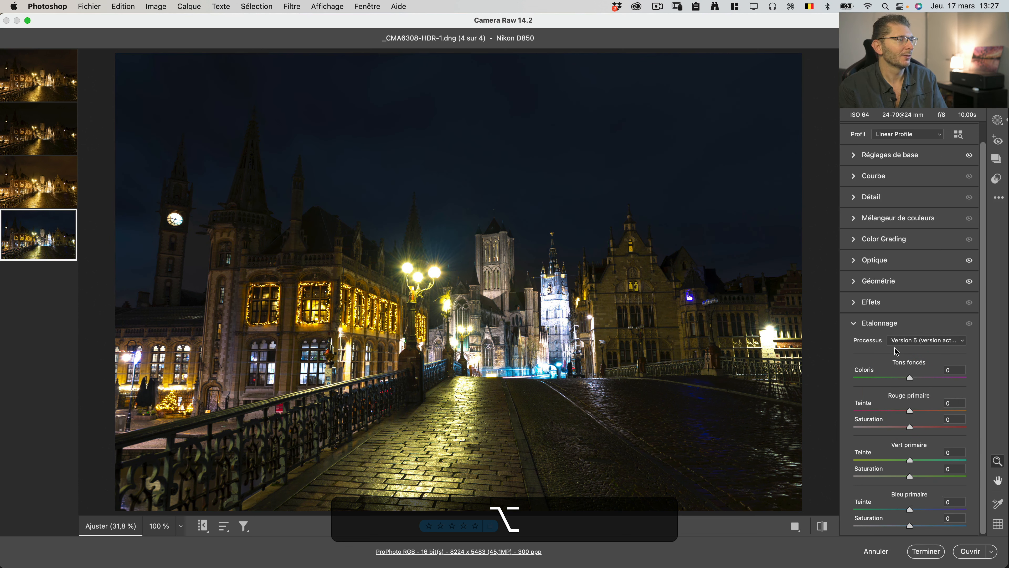
- Set the whites to +17 in the basic adjustments
{"action": "scroll", "coordinate": [917, 298], "scroll_direction": "up", "scroll_amount": 2}
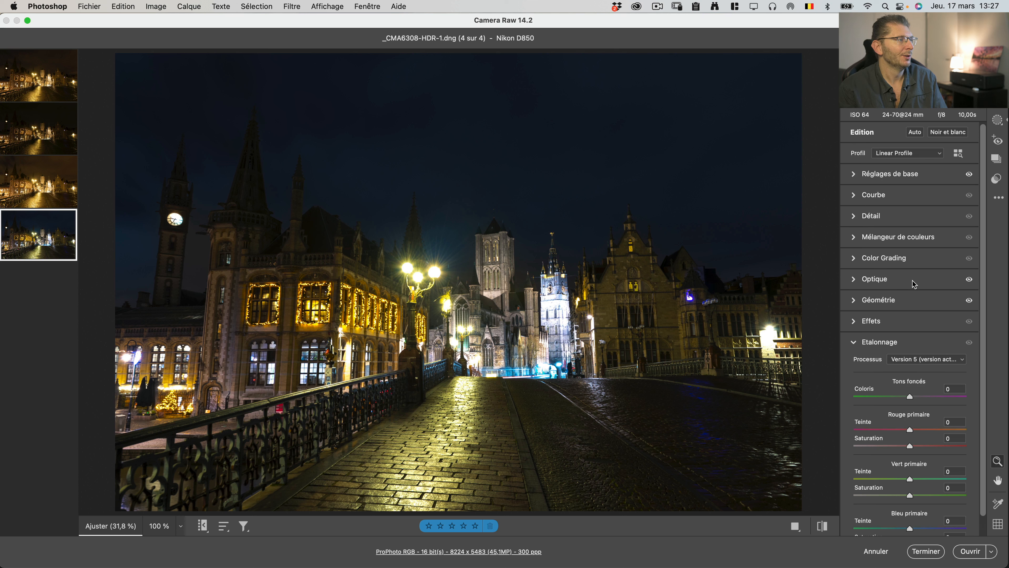
{"action": "left_click", "coordinate": [863, 177]}
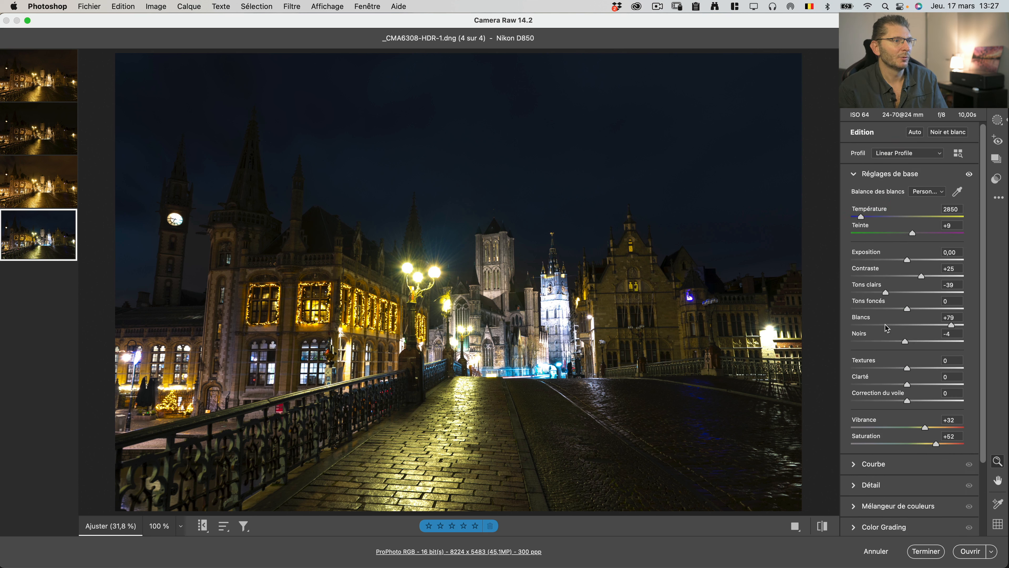
{"action": "left_click_drag", "start_coordinate": [951, 325], "coordinate": [917, 330]}
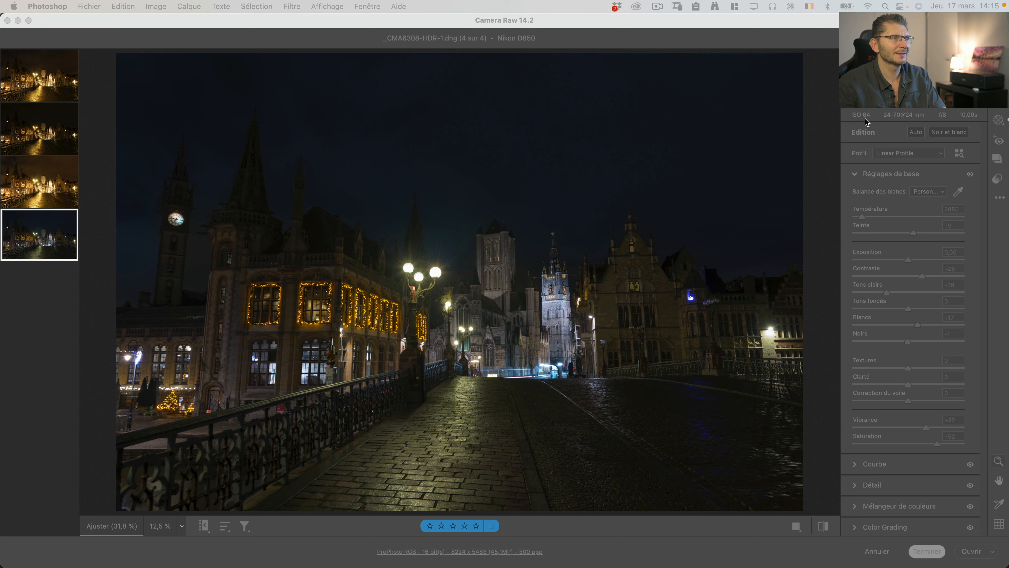
{"action": "left_click", "coordinate": [885, 124]}
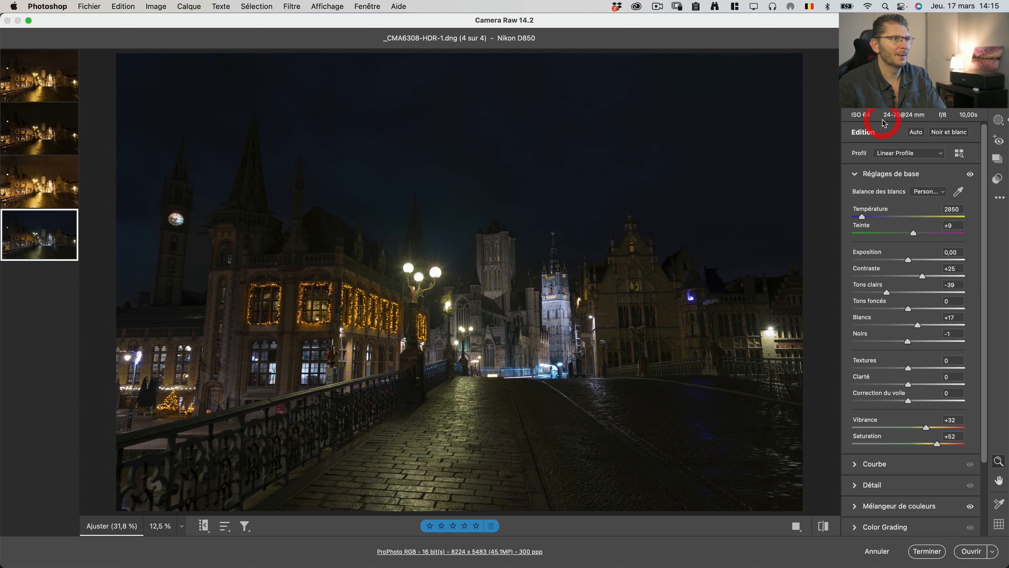
- Select the sky mask again and show its overlay to examine the mask's edges around the clock tower
{"action": "left_click", "coordinate": [1000, 119]}
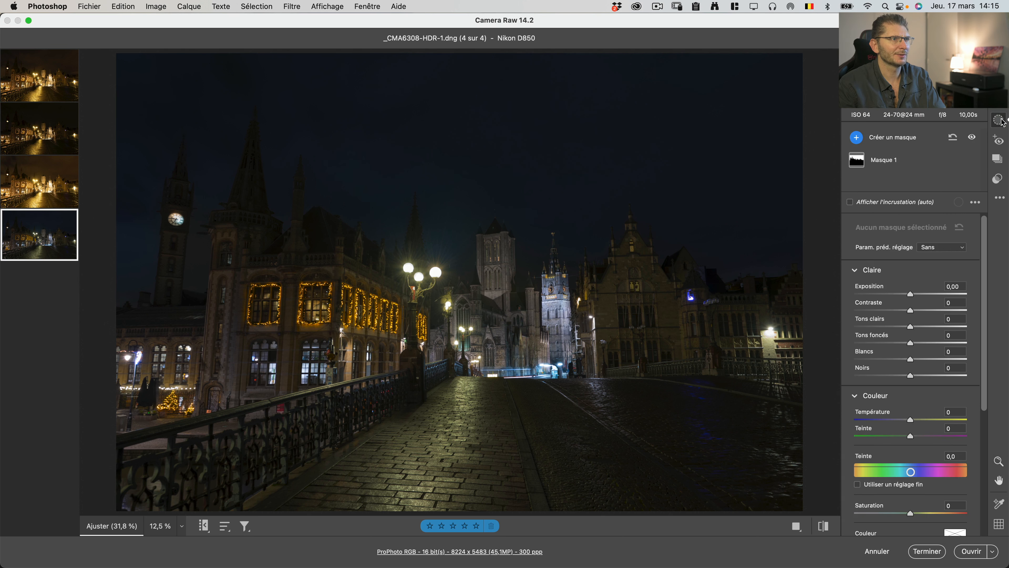
{"action": "left_click", "coordinate": [912, 160]}
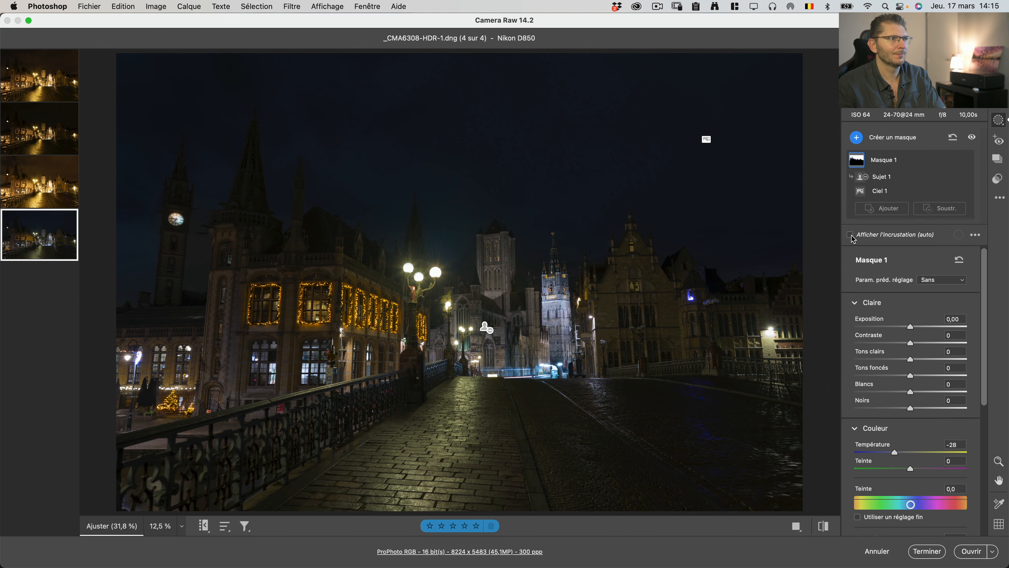
{"action": "key", "text": "f"}
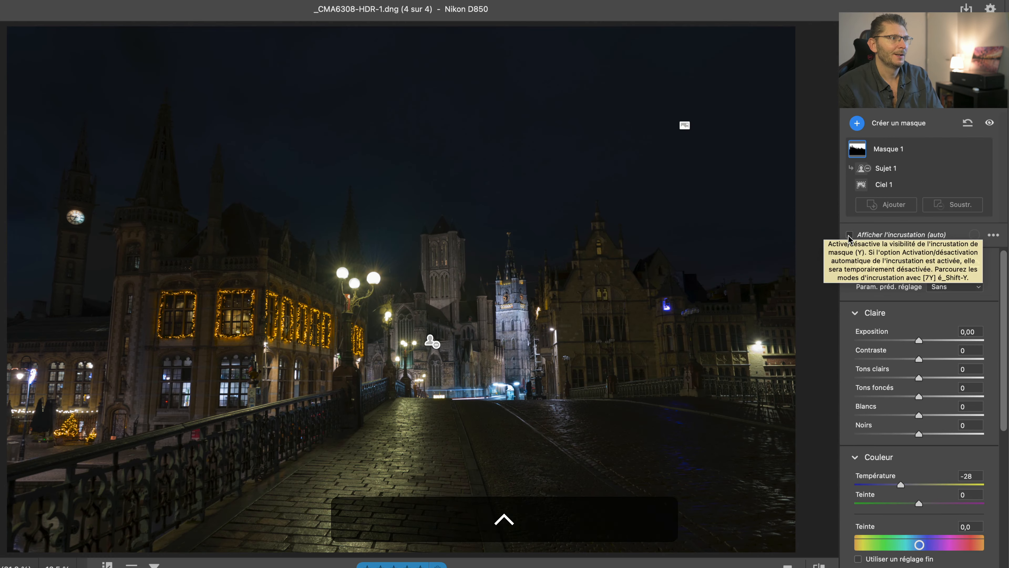
{"action": "left_click", "coordinate": [849, 235]}
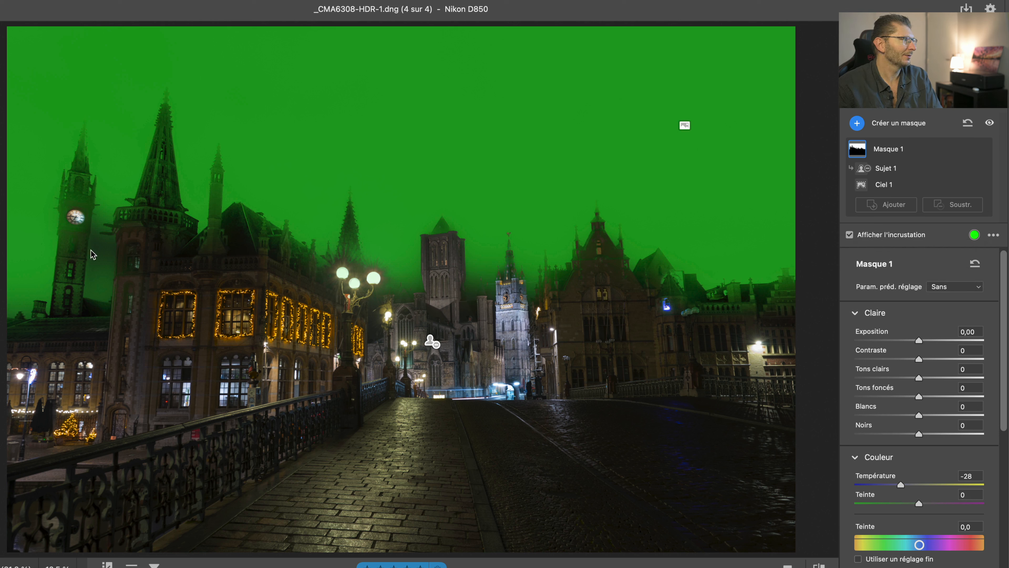
{"action": "key", "text": "z"}
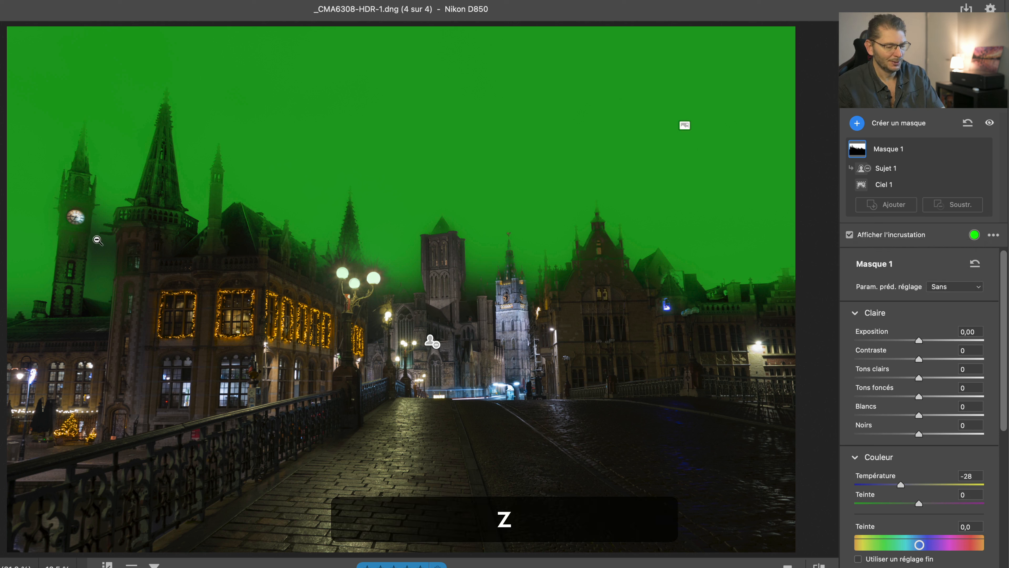
{"action": "left_click_drag", "start_coordinate": [96, 247], "coordinate": [365, 310]}
{"action": "key", "text": "space"}
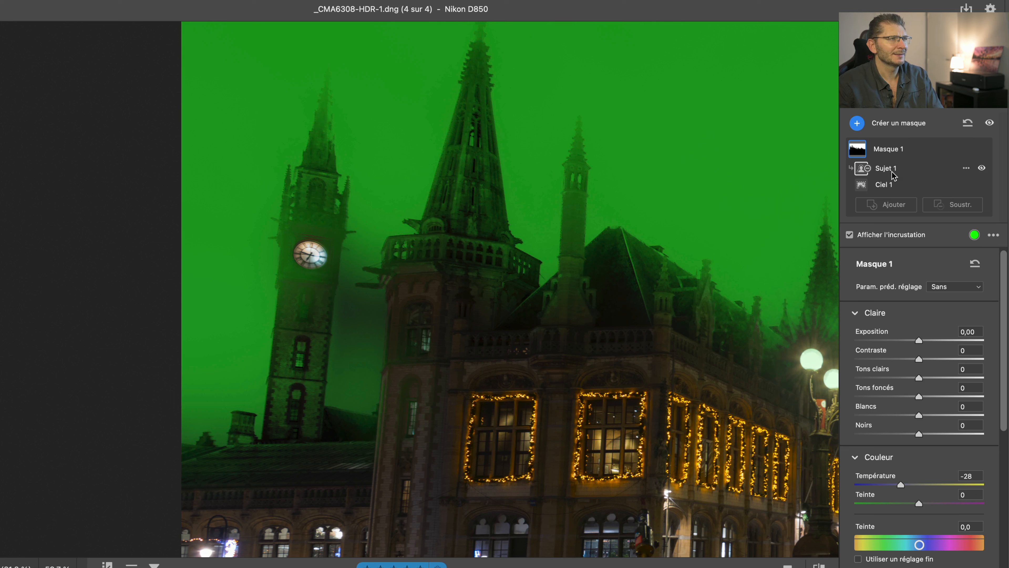
- Add a brush to the sky mask with auto mask on, size 5 and flow 21, and paint the sky between the clock tower and the neighbouring building
{"action": "left_click", "coordinate": [886, 206]}
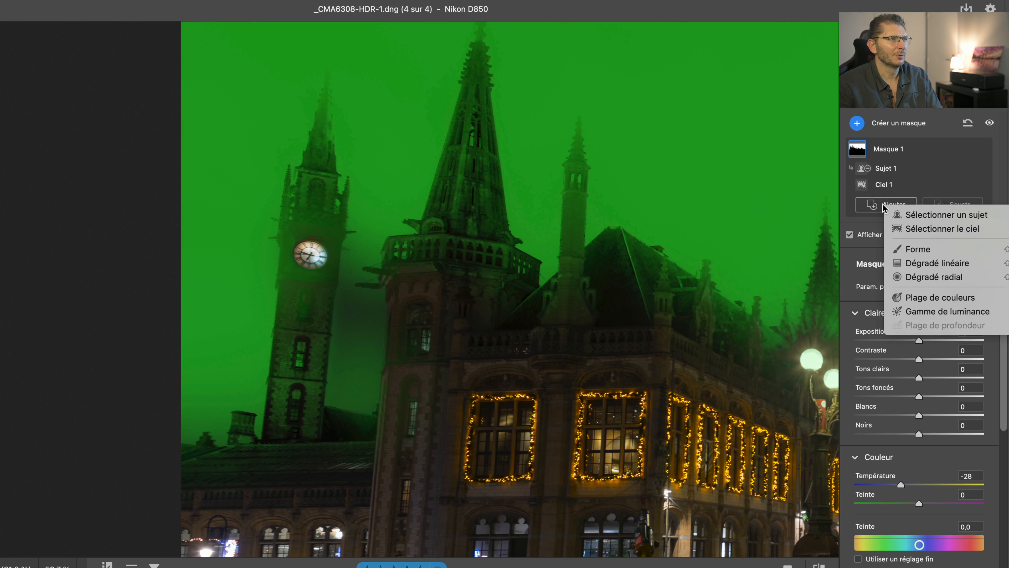
{"action": "left_click", "coordinate": [918, 251]}
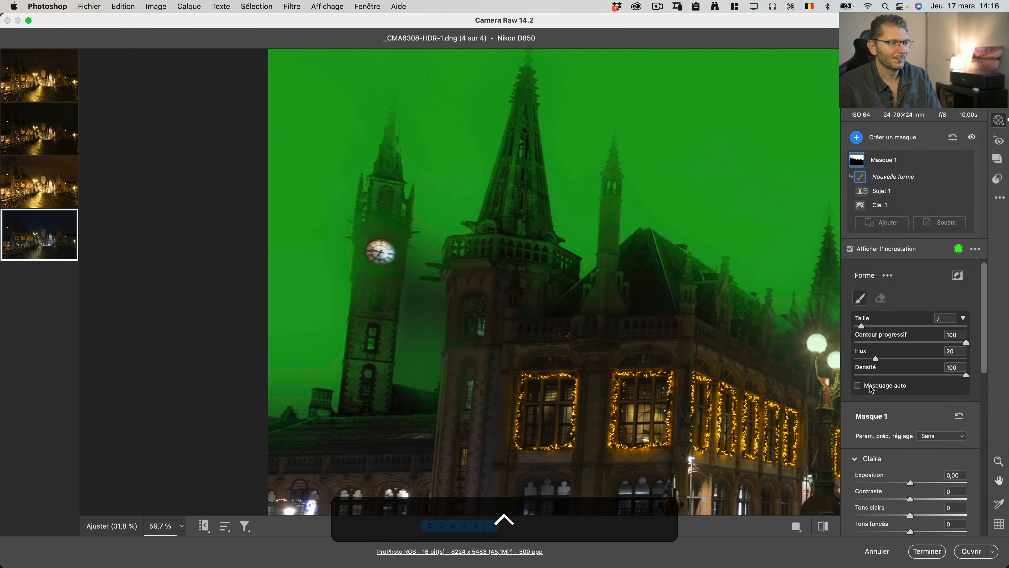
{"action": "left_click", "coordinate": [874, 387]}
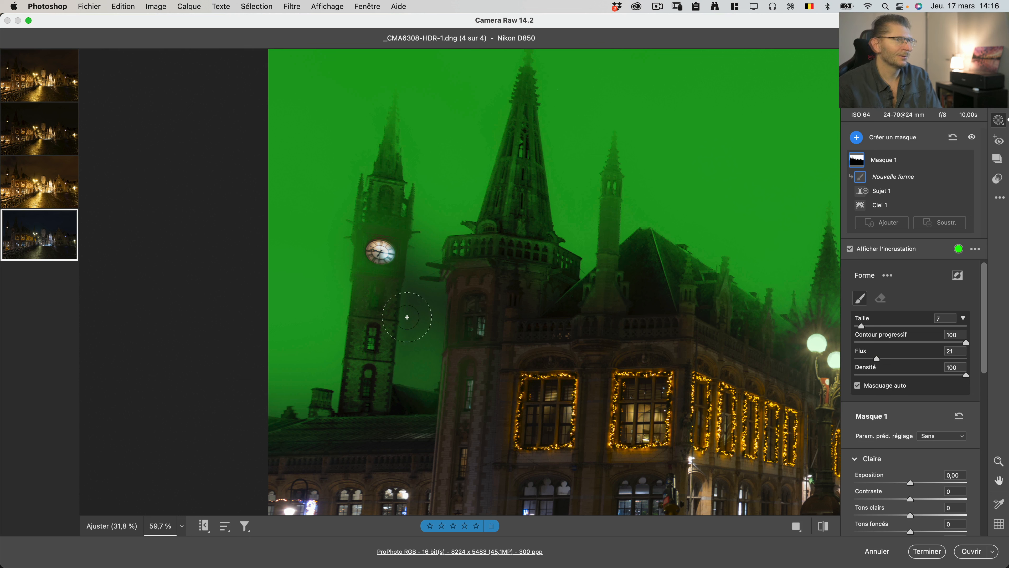
{"action": "key", "text": "bracketleft"}
{"action": "key", "text": "bracketleft"}
{"action": "mouse_move", "coordinate": [417, 320]}
{"action": "left_mouse_down"}
{"action": "mouse_move", "coordinate": [431, 284]}
{"action": "mouse_move", "coordinate": [418, 381]}
{"action": "mouse_move", "coordinate": [424, 330]}
{"action": "mouse_move", "coordinate": [413, 375]}
{"action": "left_mouse_up"}
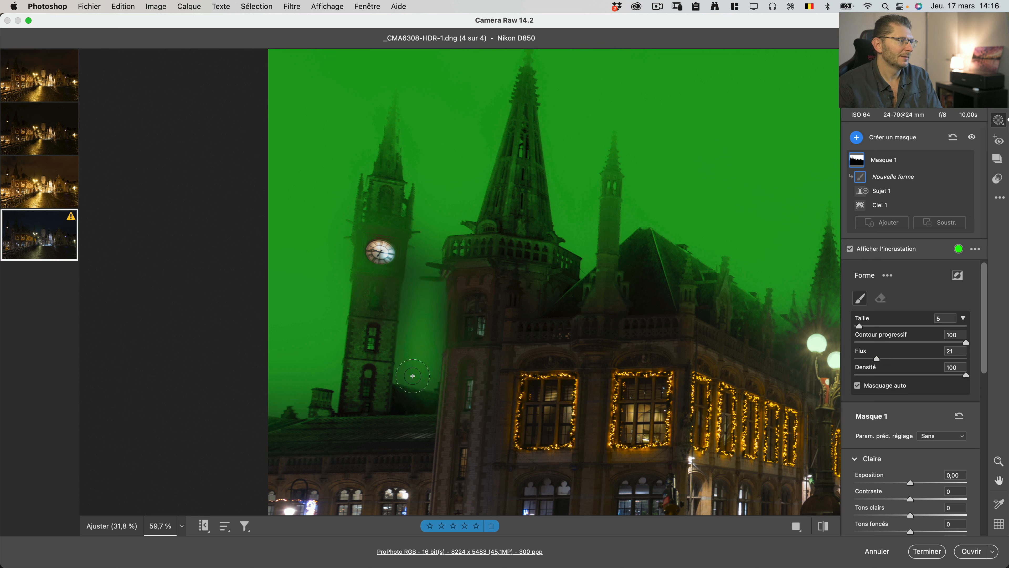
{"action": "mouse_move", "coordinate": [415, 311]}
{"action": "left_mouse_down"}
{"action": "mouse_move", "coordinate": [415, 257]}
{"action": "mouse_move", "coordinate": [422, 330]}
{"action": "mouse_move", "coordinate": [421, 318]}
{"action": "left_mouse_up"}
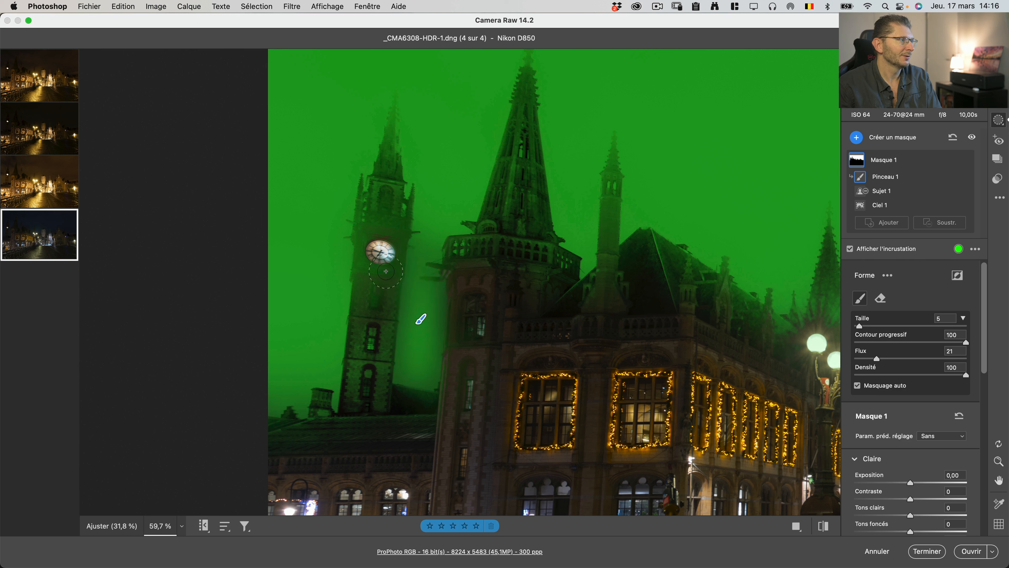
- Subtract from the sky mask with a size 5 brush at flow 39 without auto mask, painting over the clock tower and the large spire
{"action": "left_click", "coordinate": [929, 223]}
{"action": "left_click", "coordinate": [874, 259]}
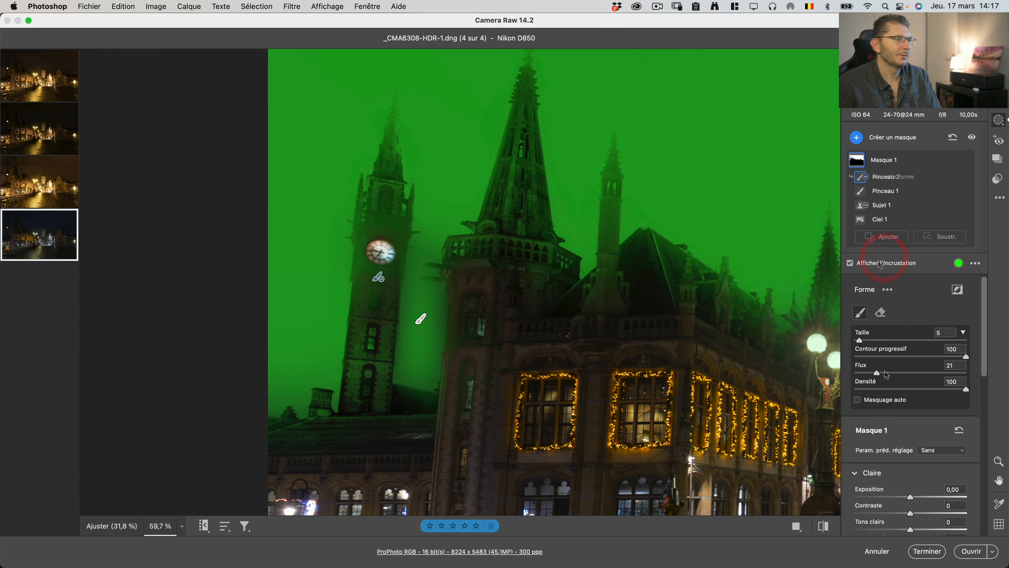
{"action": "left_click_drag", "start_coordinate": [878, 374], "coordinate": [895, 375]}
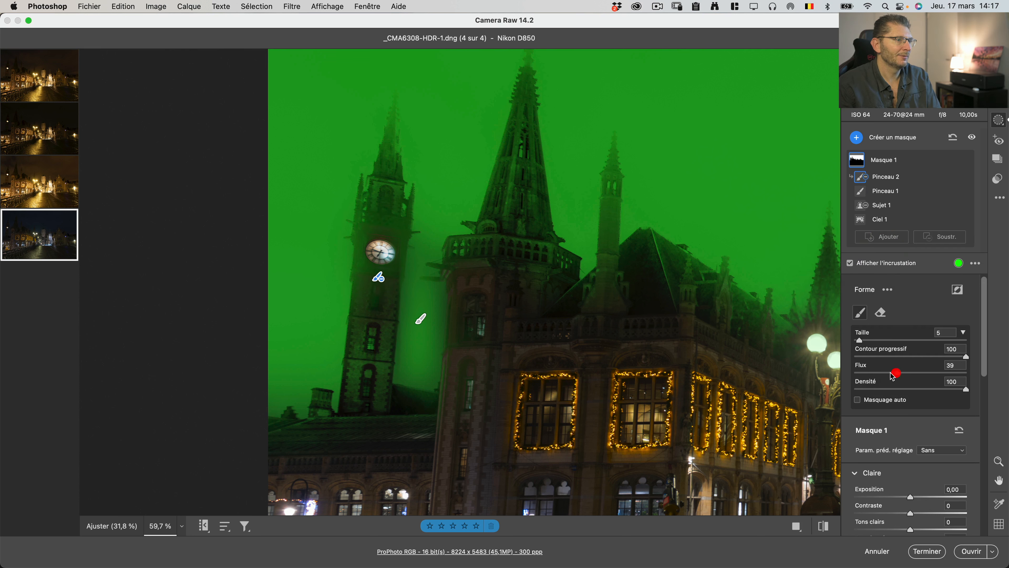
{"action": "left_click_drag", "start_coordinate": [377, 282], "coordinate": [368, 295]}
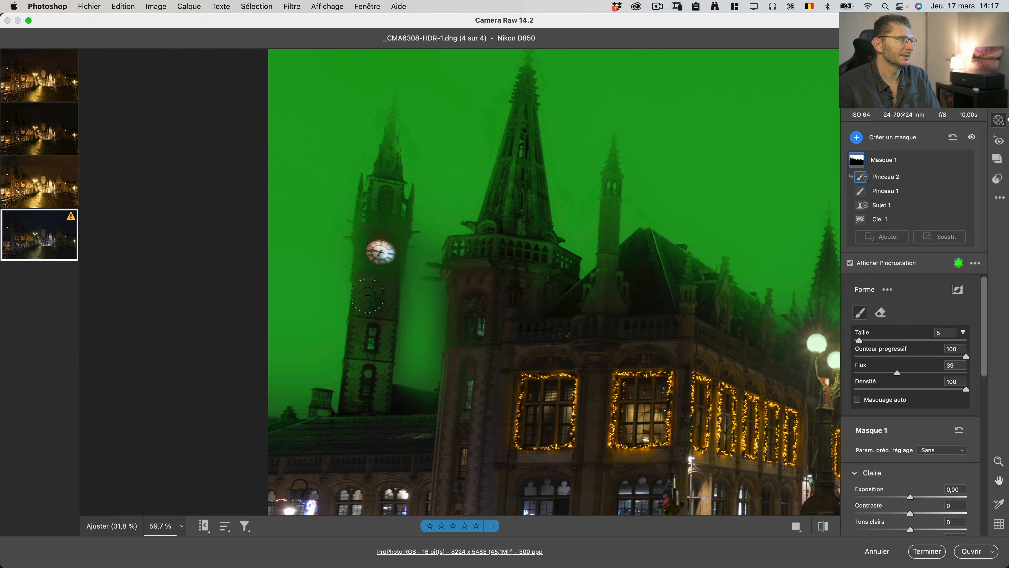
{"action": "mouse_move", "coordinate": [386, 248]}
{"action": "left_mouse_down"}
{"action": "mouse_move", "coordinate": [370, 357]}
{"action": "mouse_move", "coordinate": [377, 291]}
{"action": "left_mouse_up"}
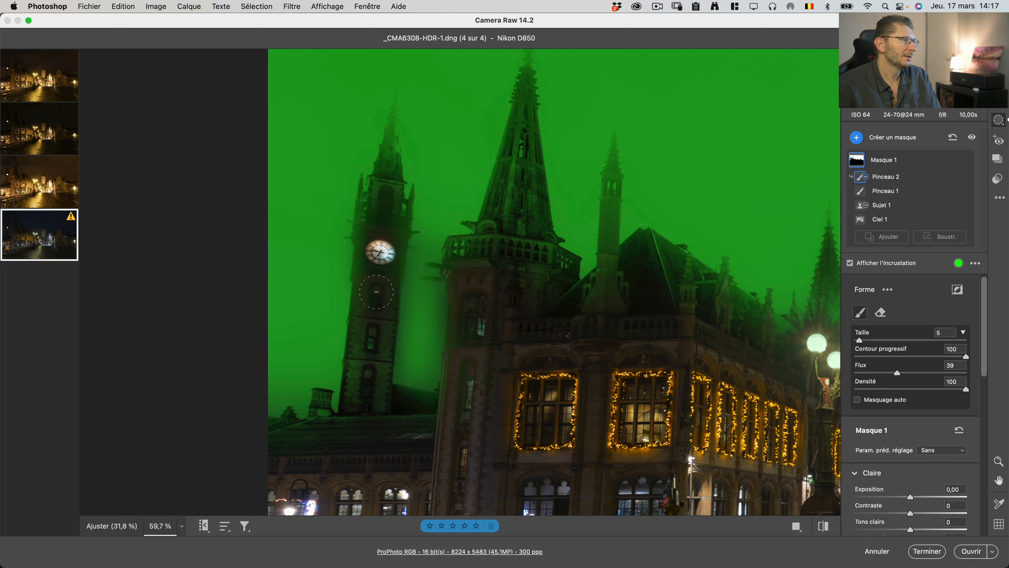
{"action": "left_click", "coordinate": [381, 192]}
{"action": "left_click_drag", "start_coordinate": [525, 166], "coordinate": [532, 243]}
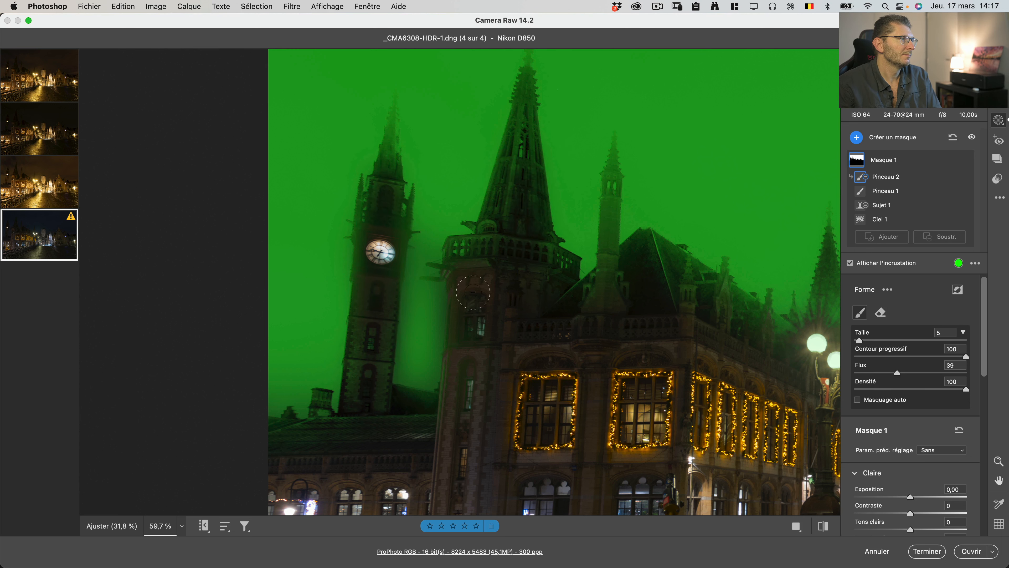
- Extend the sky mask with the additive brush over the strip of sky between the three-globe street lamp and the church
{"action": "scroll", "coordinate": [699, 342], "scroll_direction": "right", "scroll_amount": 6}
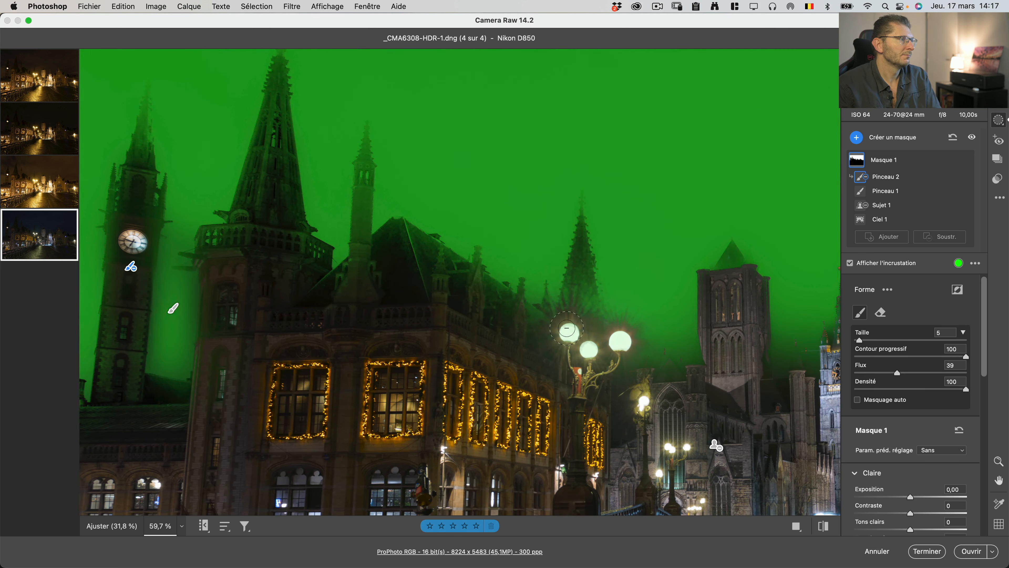
{"action": "key", "text": "z"}
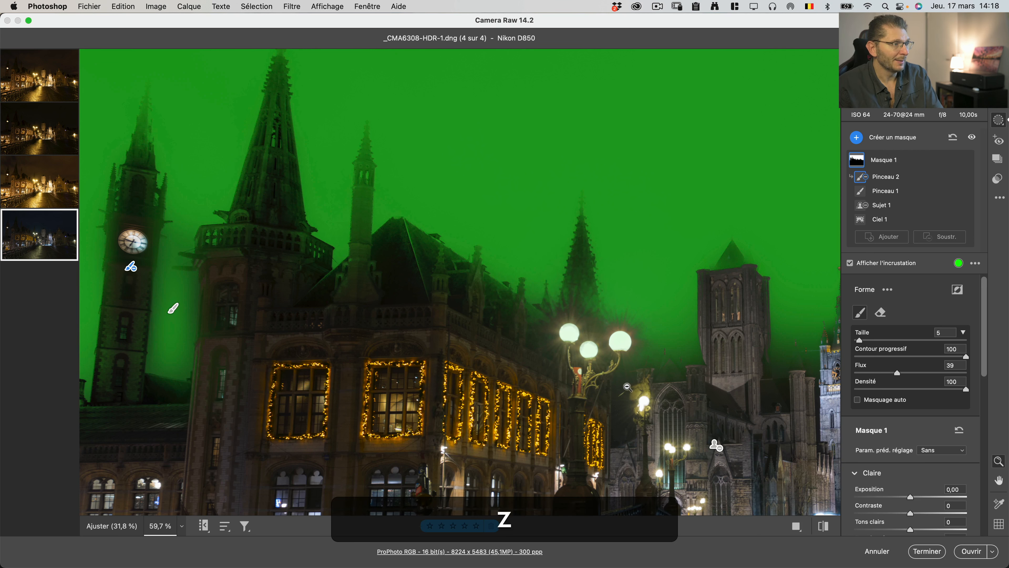
{"action": "left_click_drag", "start_coordinate": [626, 382], "coordinate": [648, 383]}
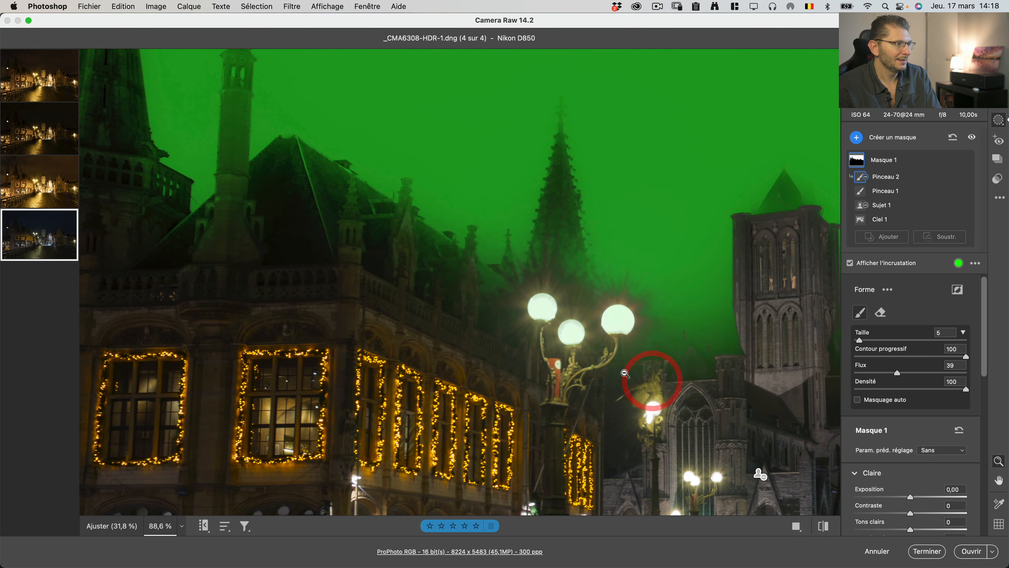
{"action": "left_click", "coordinate": [896, 192]}
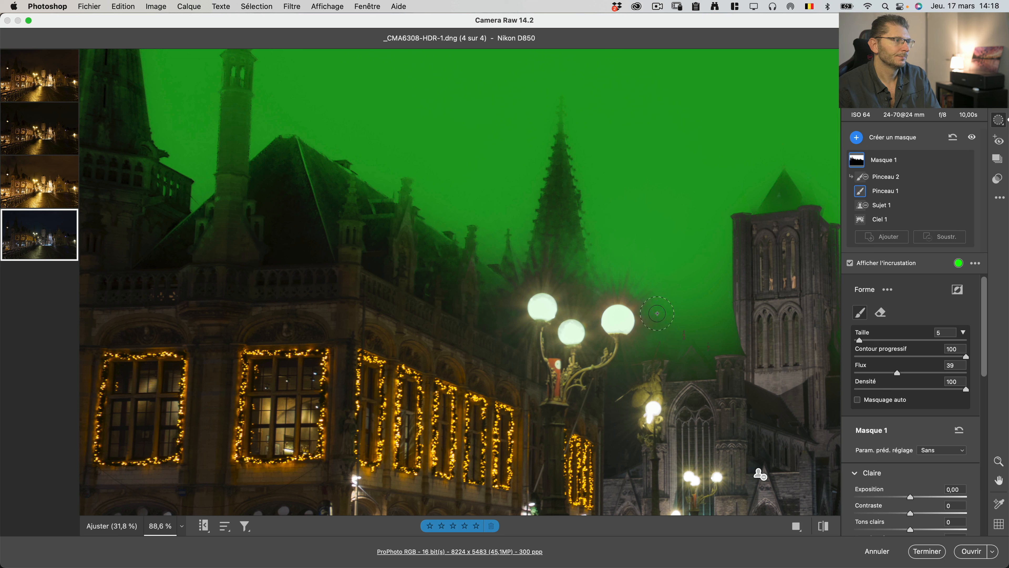
{"action": "mouse_move", "coordinate": [651, 339]}
{"action": "left_mouse_down"}
{"action": "mouse_move", "coordinate": [614, 407]}
{"action": "mouse_move", "coordinate": [614, 459]}
{"action": "mouse_move", "coordinate": [624, 457]}
{"action": "mouse_move", "coordinate": [617, 384]}
{"action": "mouse_move", "coordinate": [628, 357]}
{"action": "left_mouse_up"}
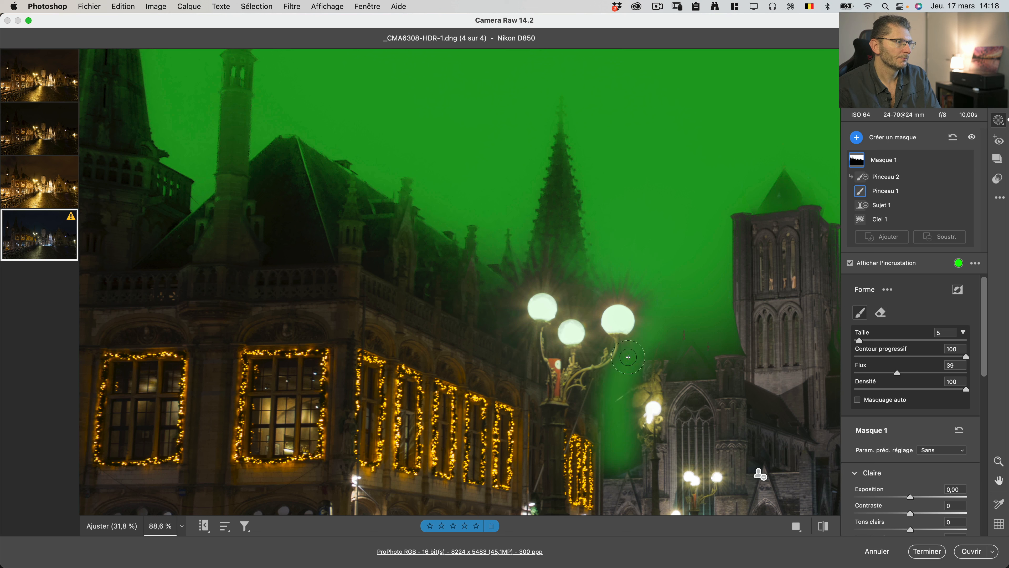
- Remove the sky mask with the subtractive brush from the building edge beside the lamp post, the spire behind the lamps and the church tower
{"action": "left_click", "coordinate": [878, 178]}
{"action": "mouse_move", "coordinate": [587, 397]}
{"action": "left_mouse_down"}
{"action": "mouse_move", "coordinate": [585, 427]}
{"action": "mouse_move", "coordinate": [590, 368]}
{"action": "mouse_move", "coordinate": [587, 428]}
{"action": "left_mouse_up"}
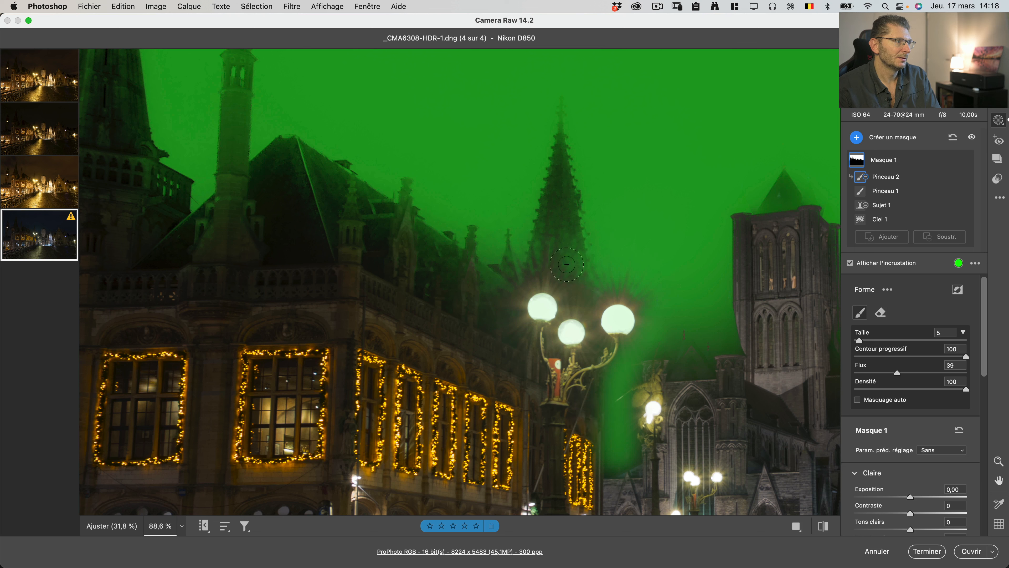
{"action": "mouse_move", "coordinate": [567, 265]}
{"action": "left_mouse_down"}
{"action": "mouse_move", "coordinate": [567, 248]}
{"action": "mouse_move", "coordinate": [583, 277]}
{"action": "mouse_move", "coordinate": [576, 284]}
{"action": "mouse_move", "coordinate": [583, 279]}
{"action": "left_mouse_up"}
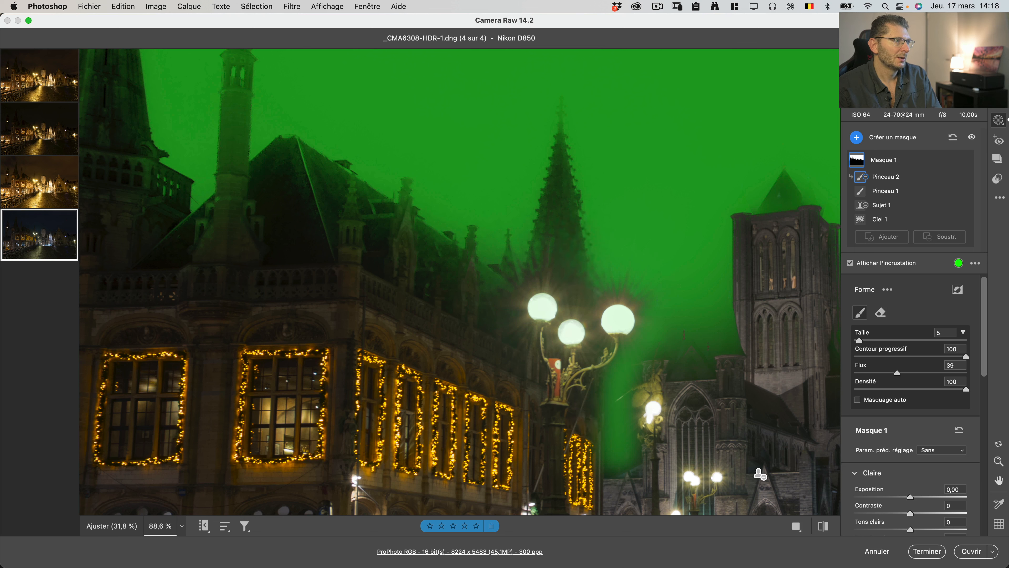
{"action": "mouse_move", "coordinate": [775, 210]}
{"action": "left_mouse_down"}
{"action": "mouse_move", "coordinate": [778, 218]}
{"action": "mouse_move", "coordinate": [784, 196]}
{"action": "left_mouse_up"}
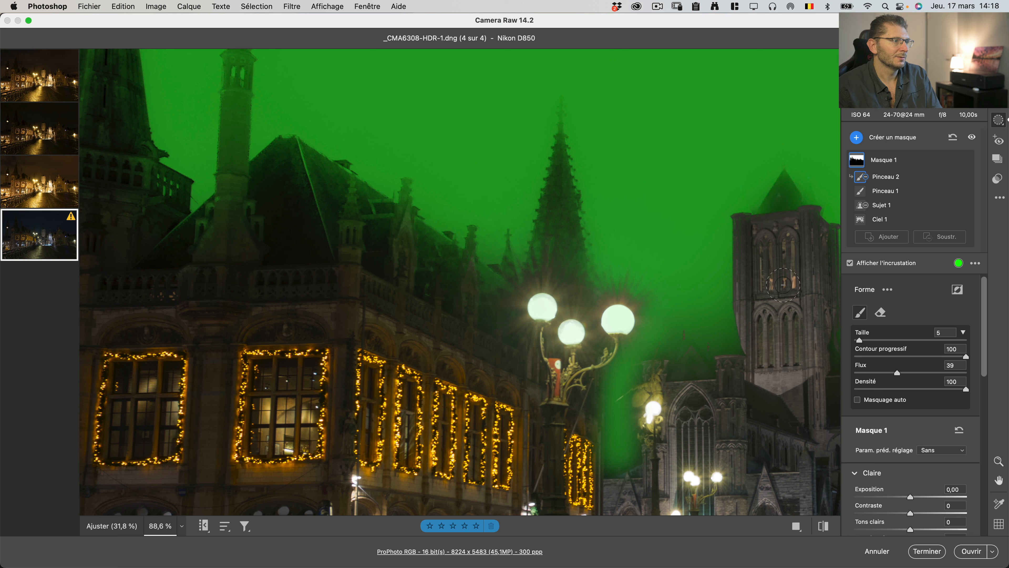
{"action": "mouse_move", "coordinate": [784, 285]}
{"action": "left_mouse_down"}
{"action": "mouse_move", "coordinate": [752, 328]}
{"action": "mouse_move", "coordinate": [744, 306]}
{"action": "left_mouse_up"}
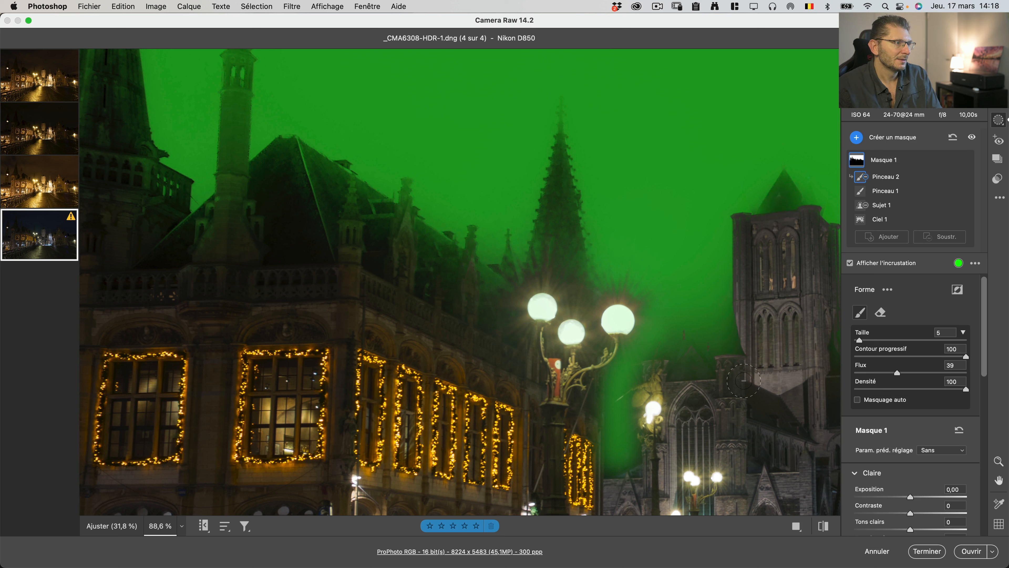
- Remove the sky mask with the subtractive brush from the stepped-gable building and the dark rooftops beyond it
{"action": "mouse_move", "coordinate": [739, 370]}
{"action": "left_mouse_down"}
{"action": "mouse_move", "coordinate": [718, 342]}
{"action": "mouse_move", "coordinate": [375, 315]}
{"action": "left_mouse_up"}
{"action": "key", "text": "space"}
{"action": "left_click_drag", "start_coordinate": [679, 284], "coordinate": [664, 316]}
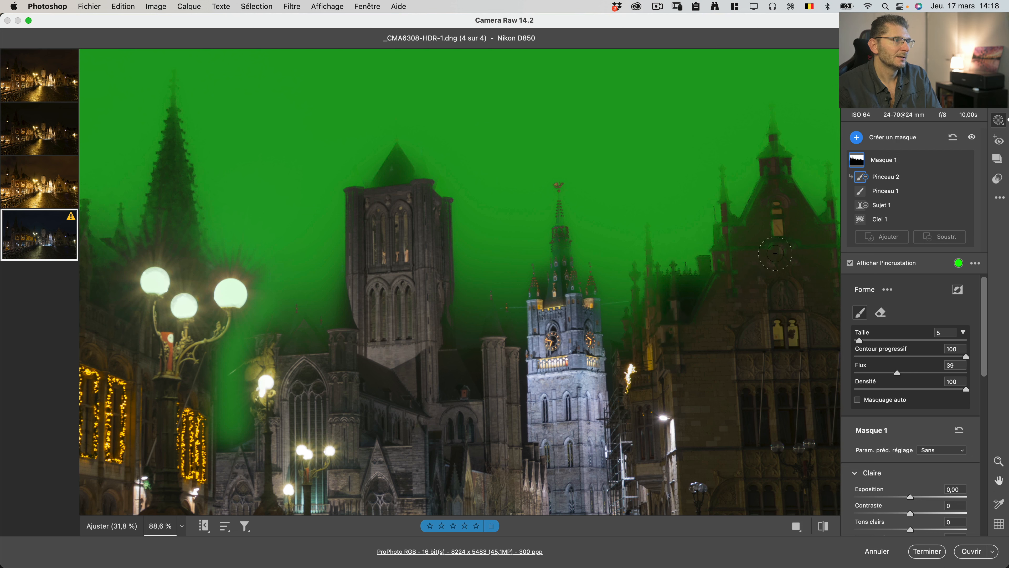
{"action": "key", "text": "space"}
{"action": "mouse_move", "coordinate": [794, 253]}
{"action": "left_mouse_down"}
{"action": "mouse_move", "coordinate": [577, 287]}
{"action": "mouse_move", "coordinate": [309, 350]}
{"action": "left_mouse_up"}
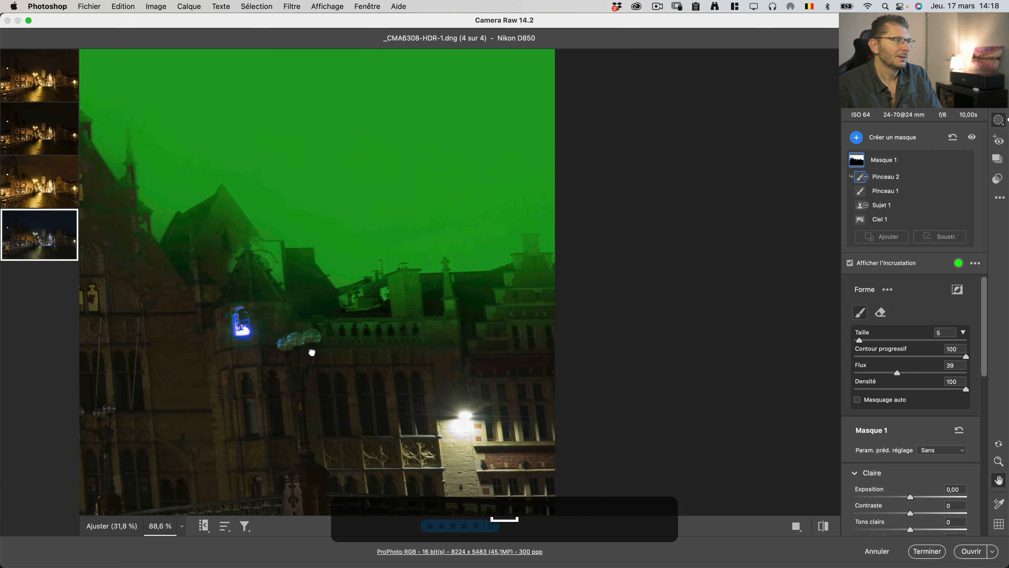
{"action": "left_click_drag", "start_coordinate": [424, 290], "coordinate": [464, 326]}
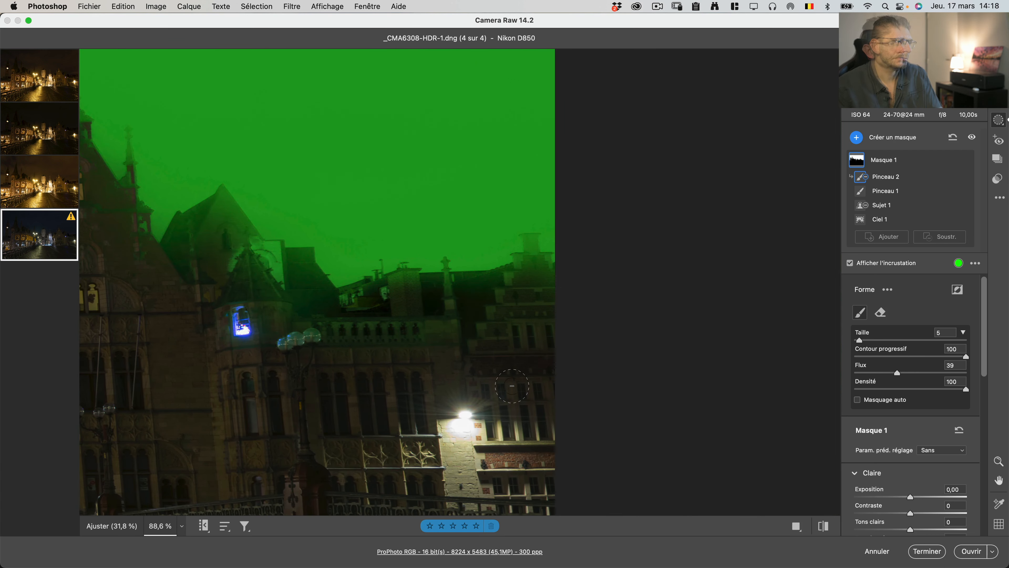
{"action": "key", "text": "super+minus"}
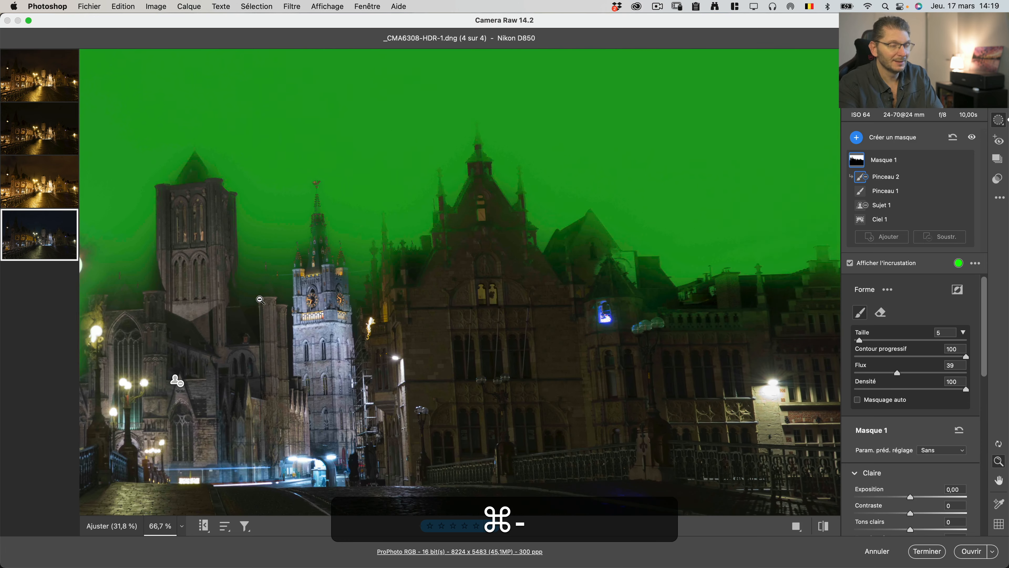
{"action": "key", "text": "shift+super+0"}
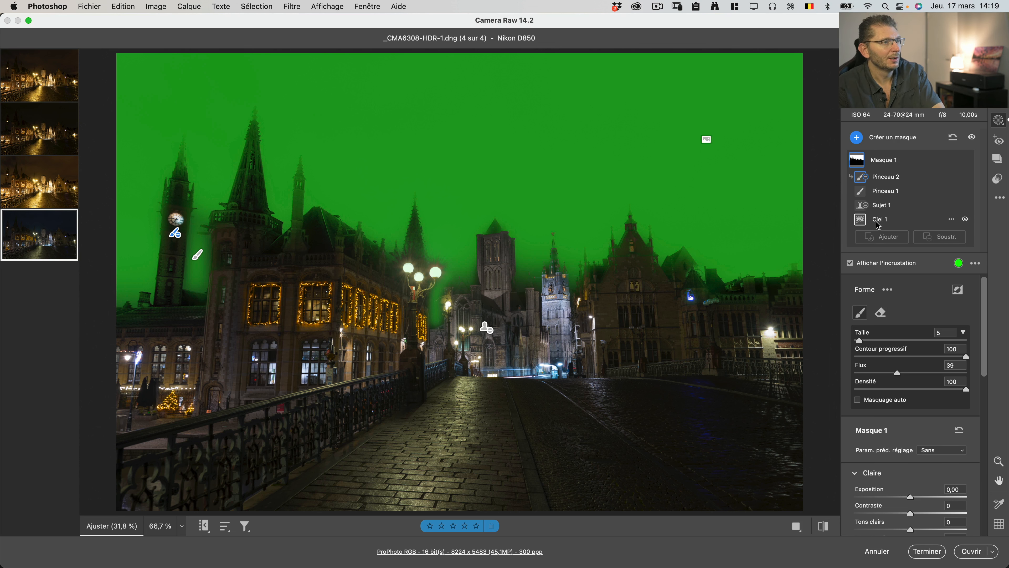
- Hide the mask overlay and raise the sky mask's exposure to +1,10
{"action": "key", "text": "y"}
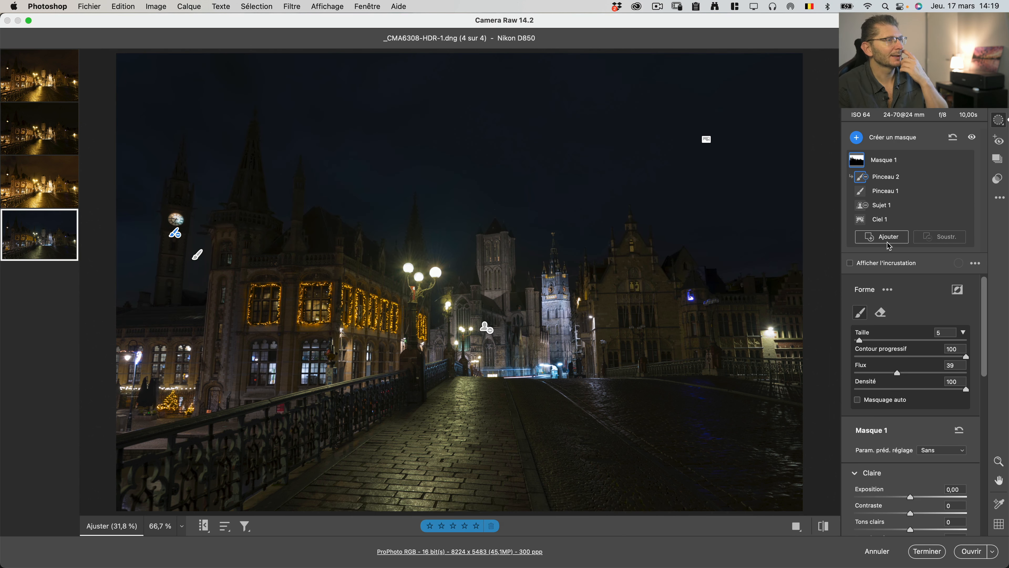
{"action": "scroll", "coordinate": [910, 342], "scroll_direction": "down", "scroll_amount": 5}
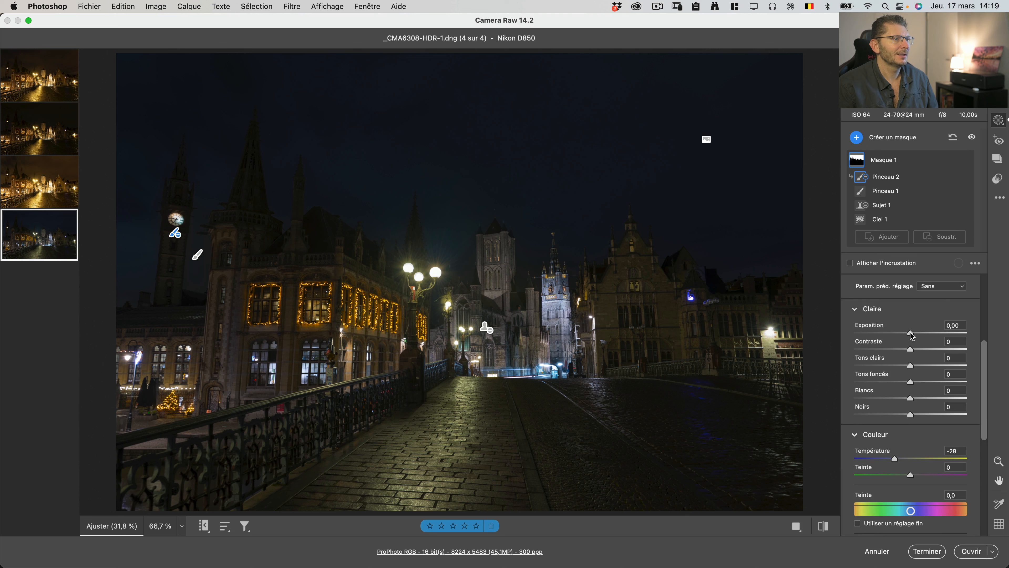
{"action": "left_click_drag", "start_coordinate": [912, 334], "coordinate": [926, 330]}
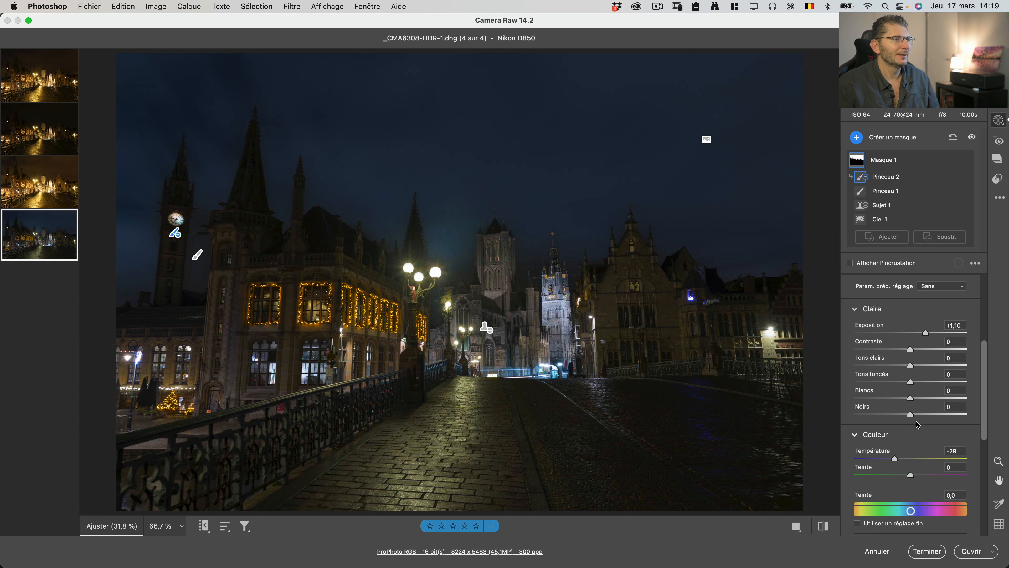
- Set the sky mask's temperature to -42 and its tint to +11
{"action": "left_click", "coordinate": [909, 471]}
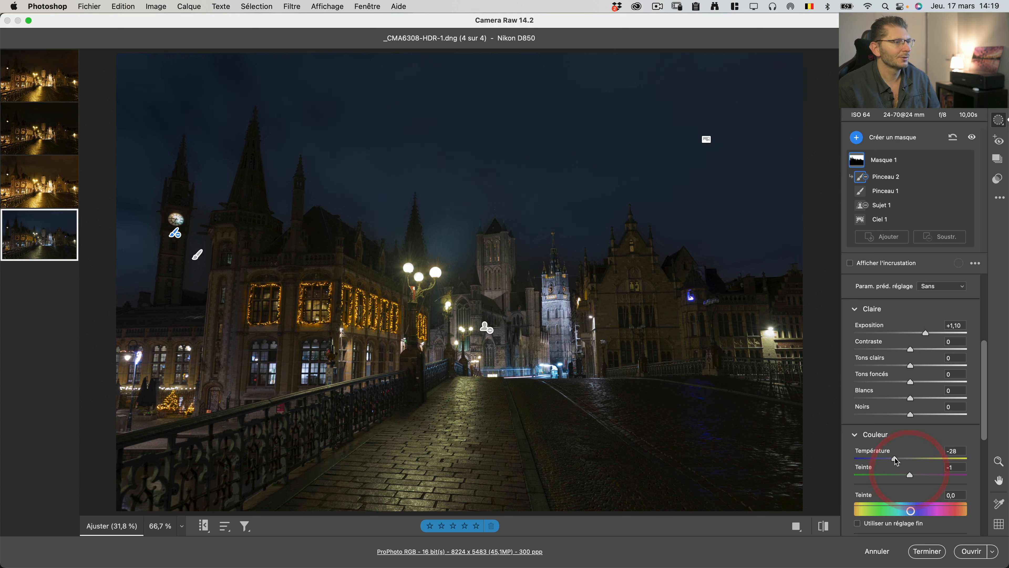
{"action": "left_click_drag", "start_coordinate": [896, 462], "coordinate": [890, 461]}
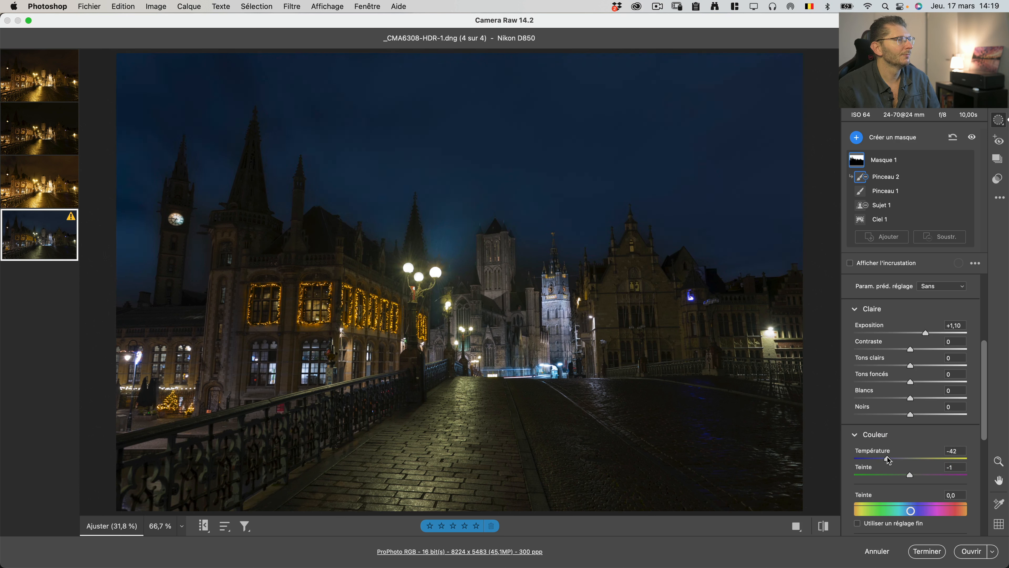
{"action": "left_click_drag", "start_coordinate": [889, 460], "coordinate": [918, 475]}
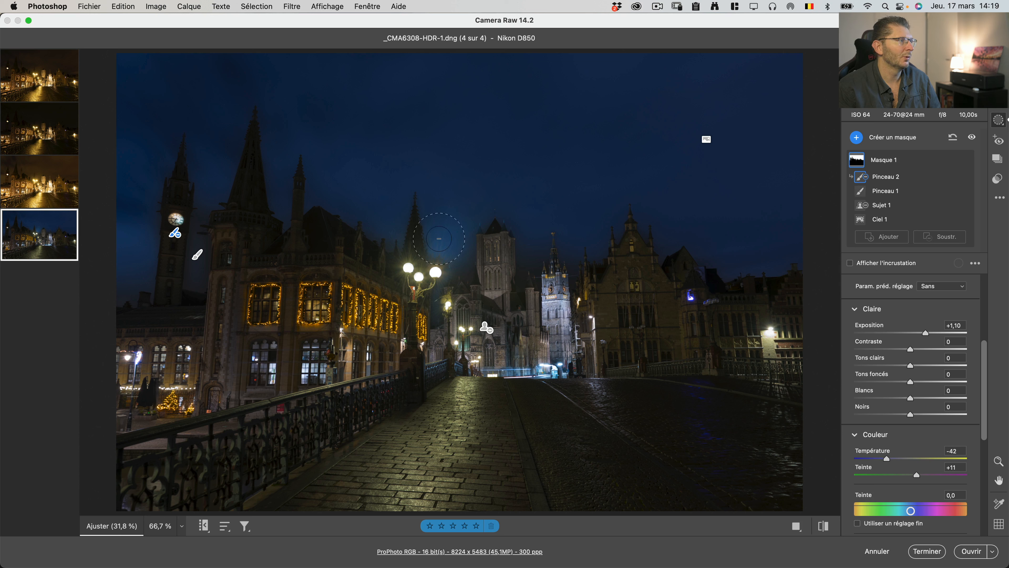
- Subtract from the sky mask on both sides of the spire behind the three-globe lamp with a size 8 brush at flow 22
{"action": "scroll", "coordinate": [910, 457], "scroll_direction": "down", "scroll_amount": 5}
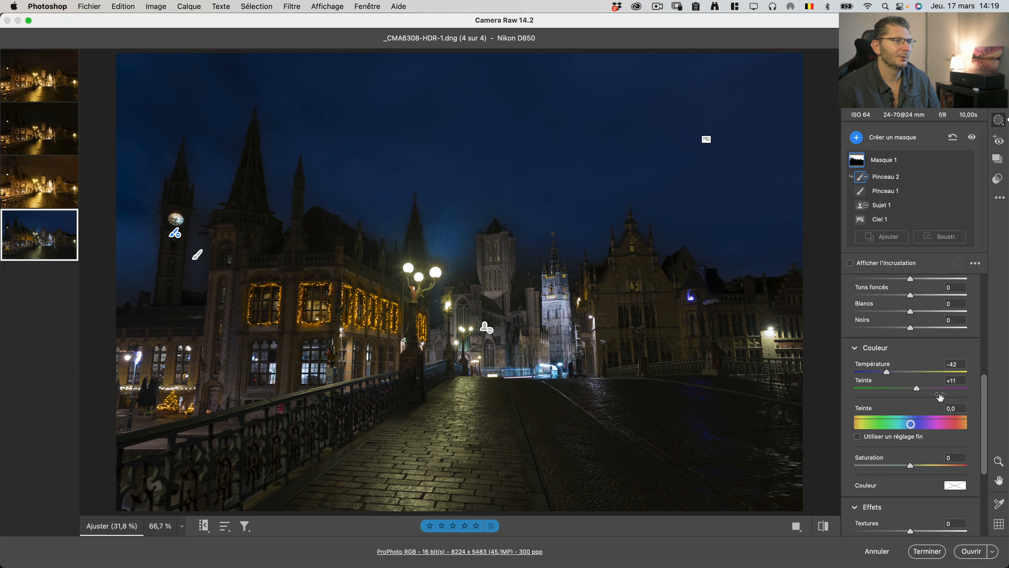
{"action": "scroll", "coordinate": [910, 469], "scroll_direction": "down", "scroll_amount": 4}
{"action": "scroll", "coordinate": [907, 397], "scroll_direction": "up", "scroll_amount": 12}
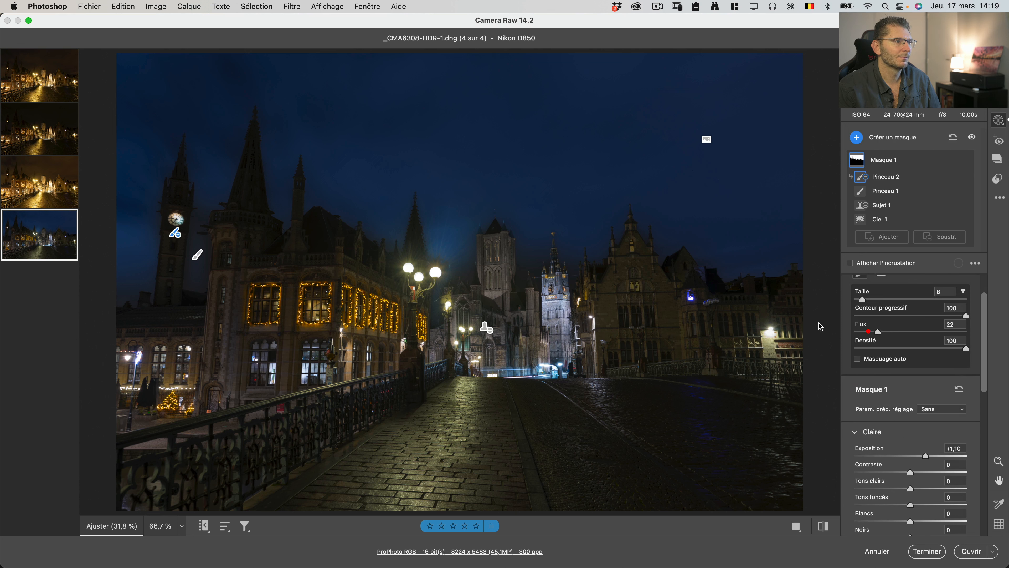
{"action": "left_click", "coordinate": [439, 226]}
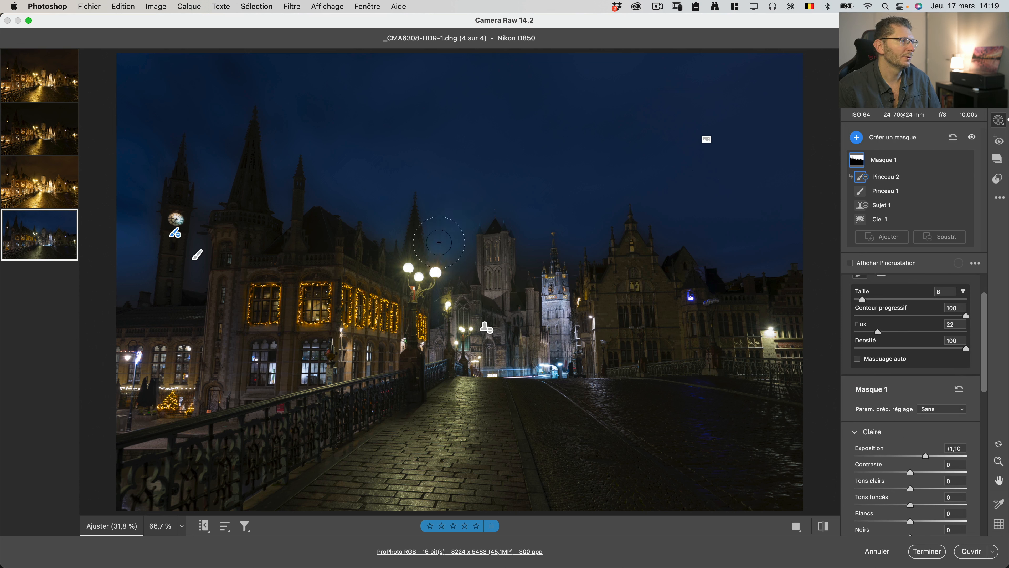
{"action": "left_click", "coordinate": [402, 235]}
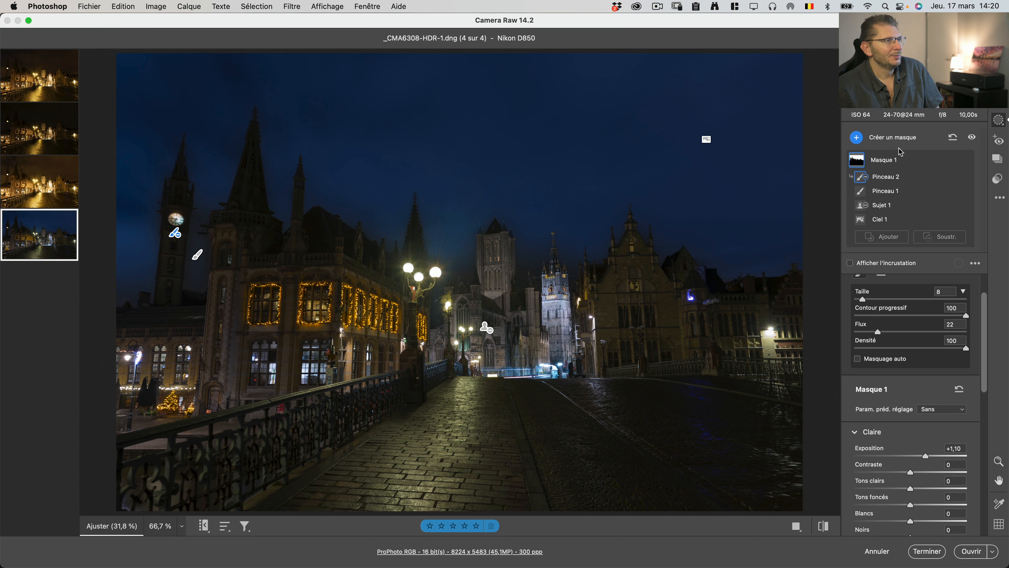
- Duplicate Masque 1 and invert the Ciel 1 component of the copy
{"action": "mouse_move", "coordinate": [893, 158]}
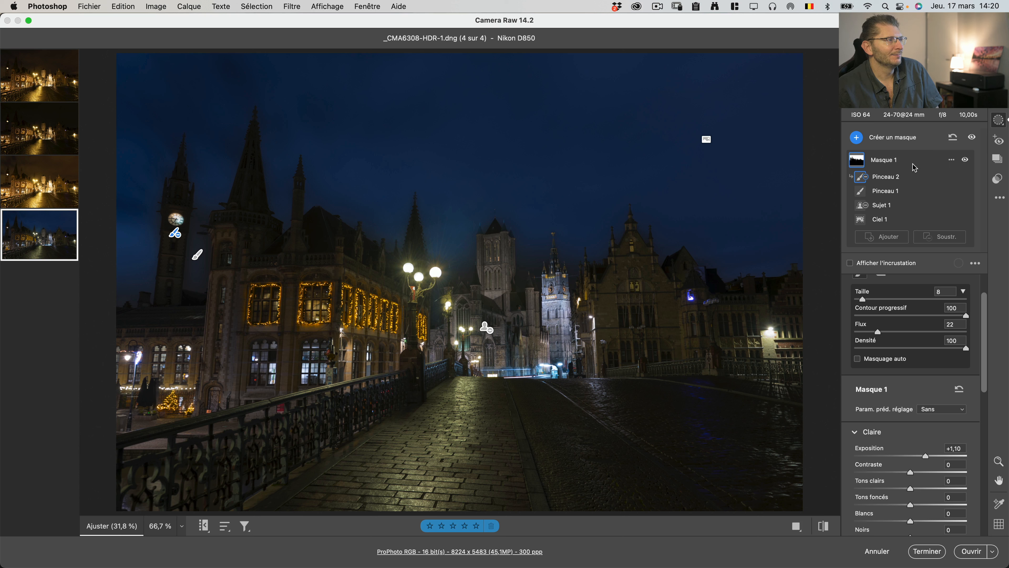
{"action": "left_click", "coordinate": [953, 161]}
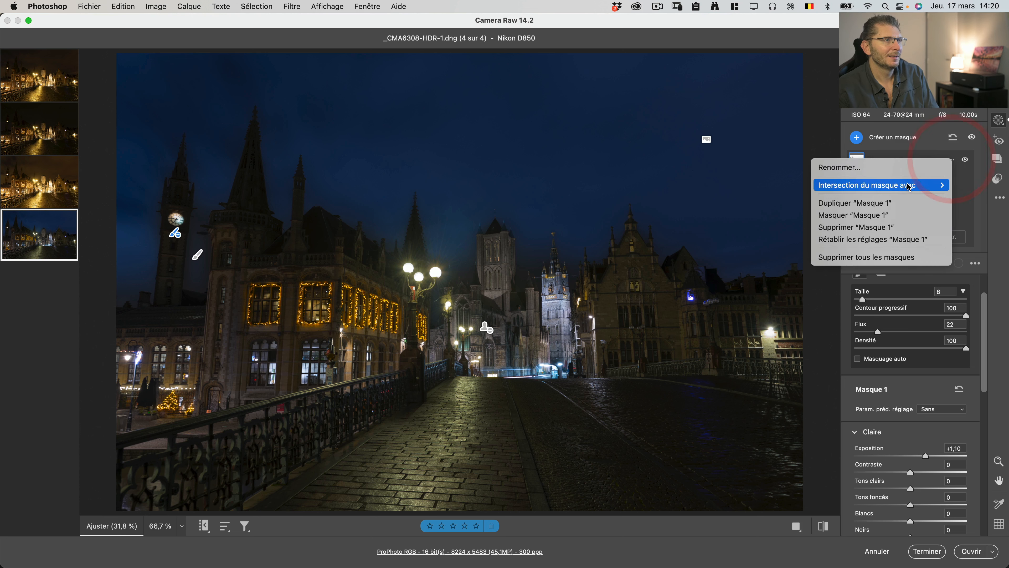
{"action": "left_click", "coordinate": [903, 203]}
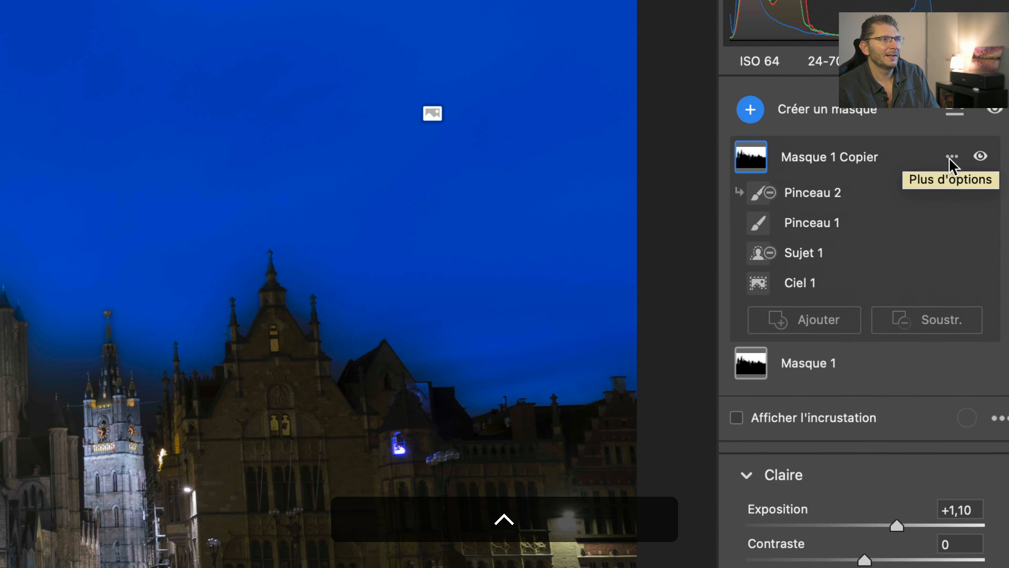
{"action": "left_click", "coordinate": [951, 160]}
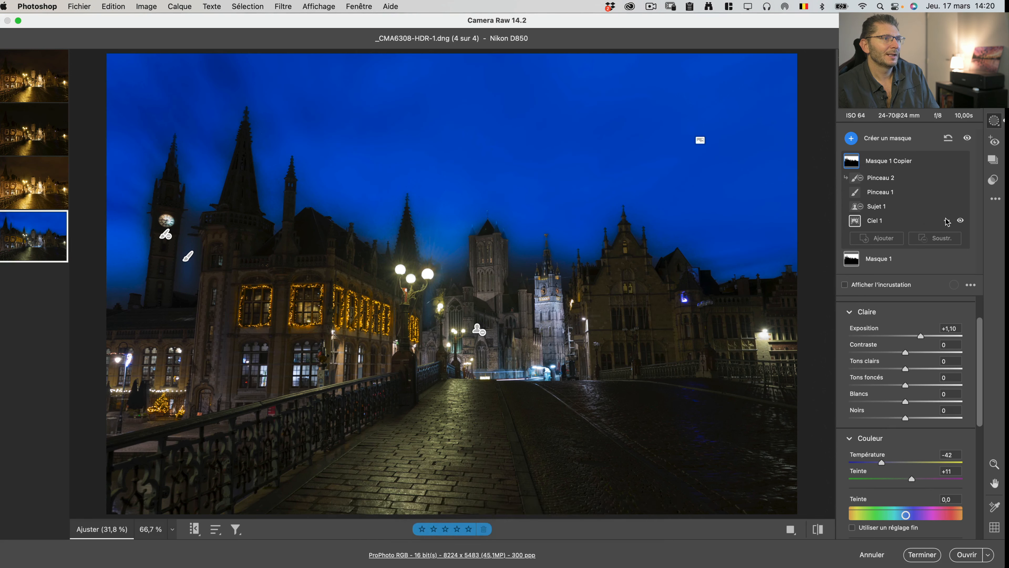
{"action": "left_click", "coordinate": [947, 221]}
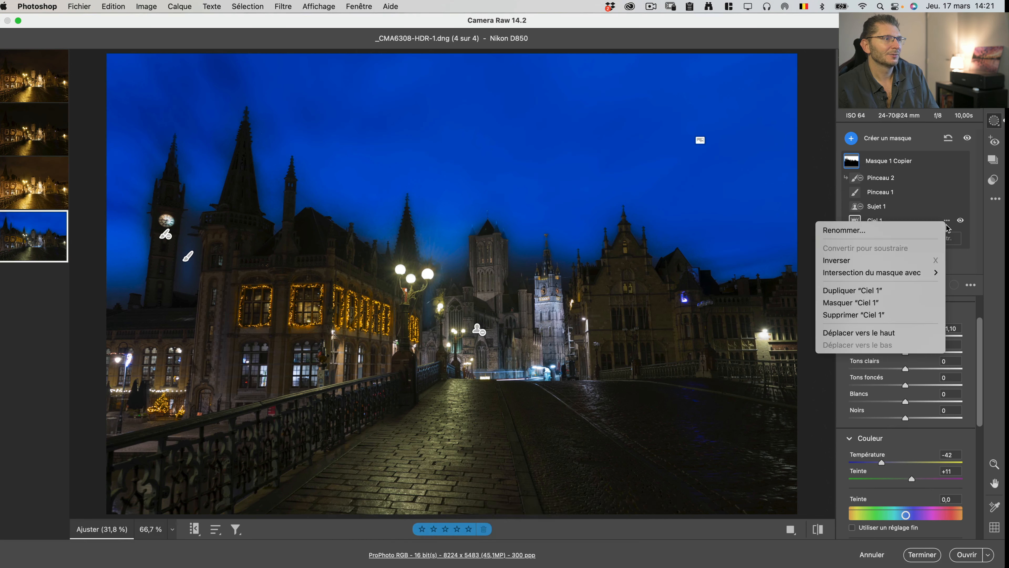
{"action": "left_click", "coordinate": [893, 262]}
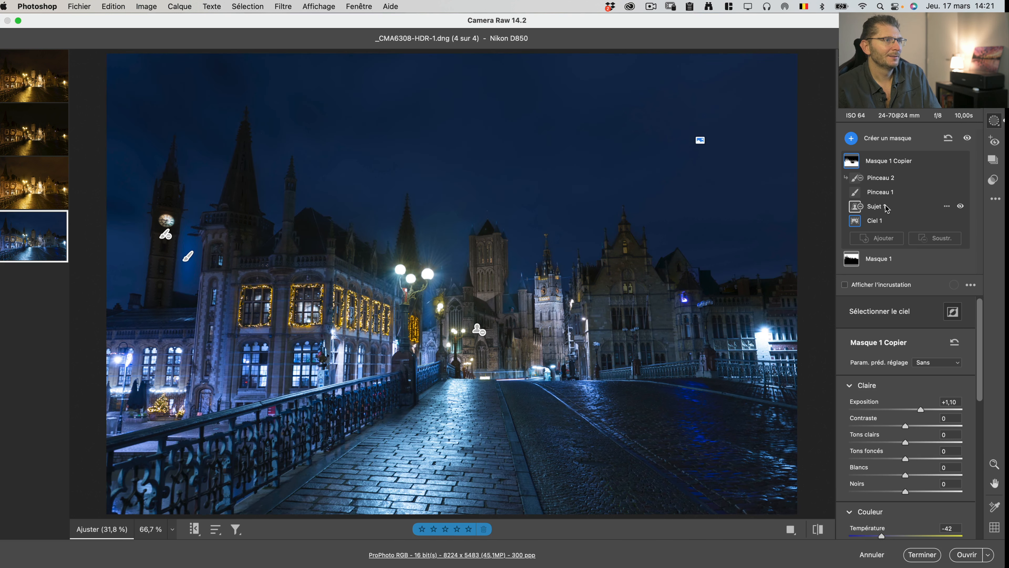
- Replace the subtracted Sujet 1 component of the copied mask with an added subject selection
{"action": "left_click", "coordinate": [887, 207]}
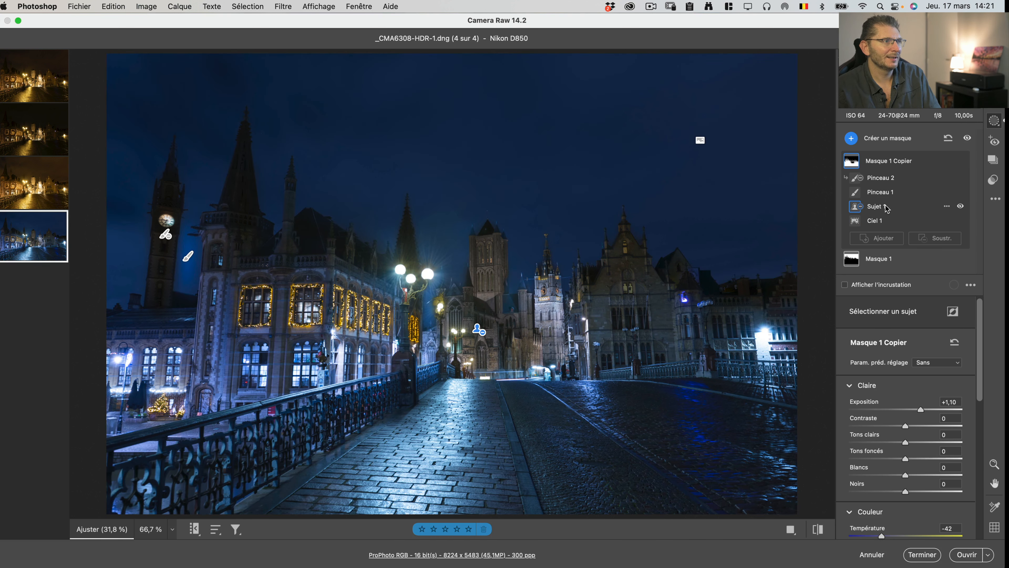
{"action": "key", "text": "BackSpace"}
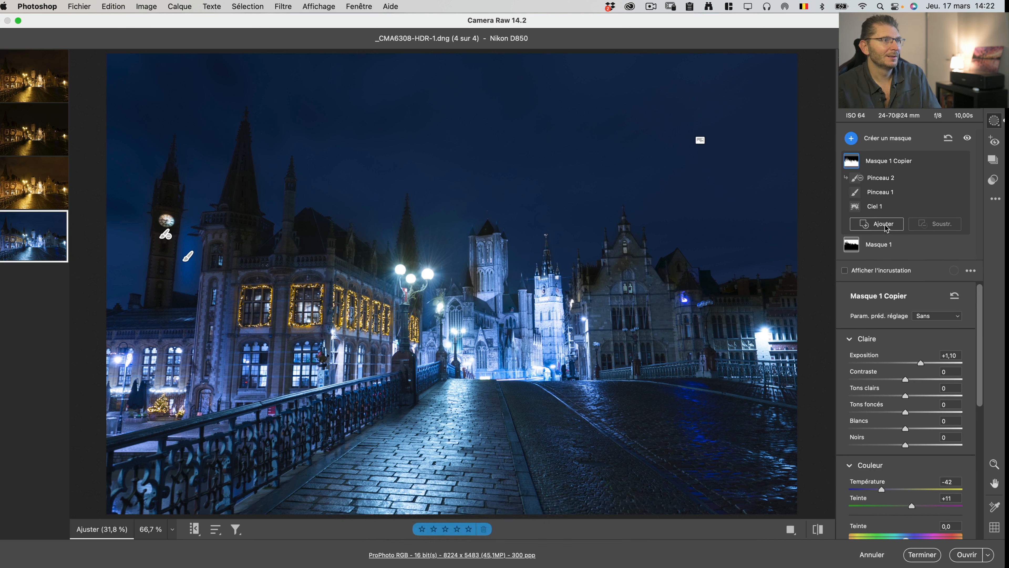
{"action": "left_click", "coordinate": [887, 225]}
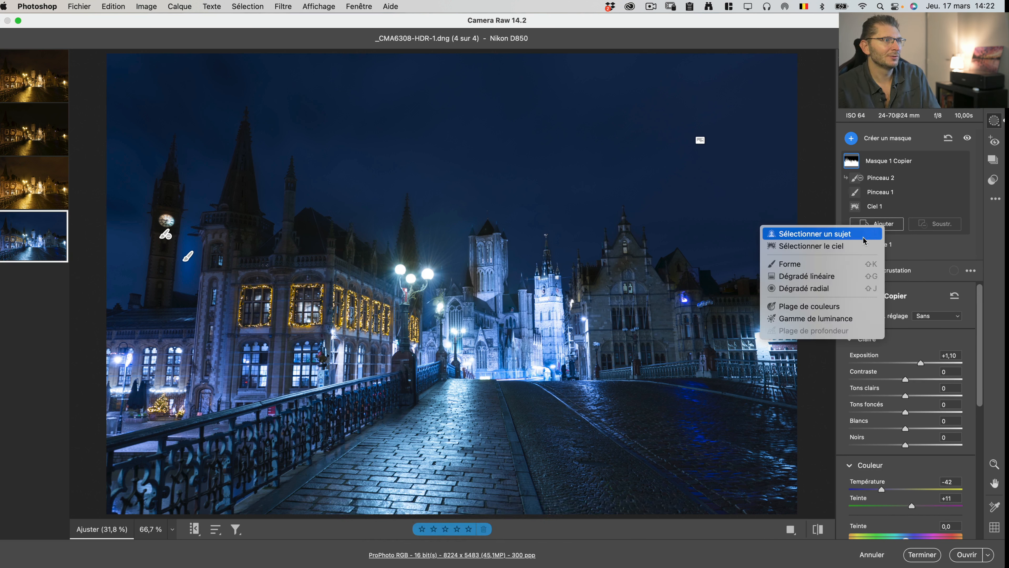
{"action": "left_click", "coordinate": [858, 243]}
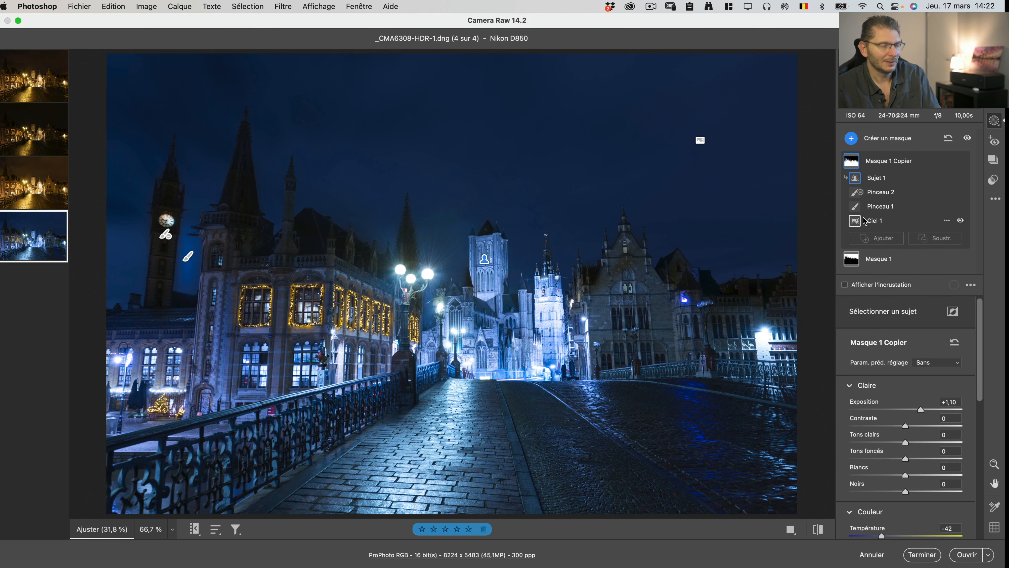
- Show the mask overlay and delete the Pinceau 1 and Pinceau 2 components from the copied mask
{"action": "key", "text": "y"}
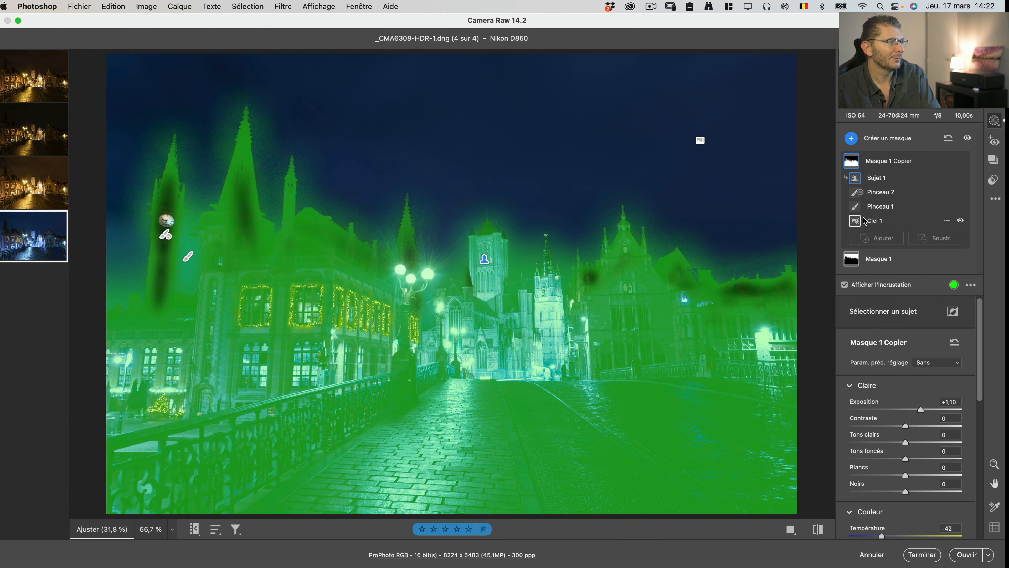
{"action": "left_click", "coordinate": [881, 192]}
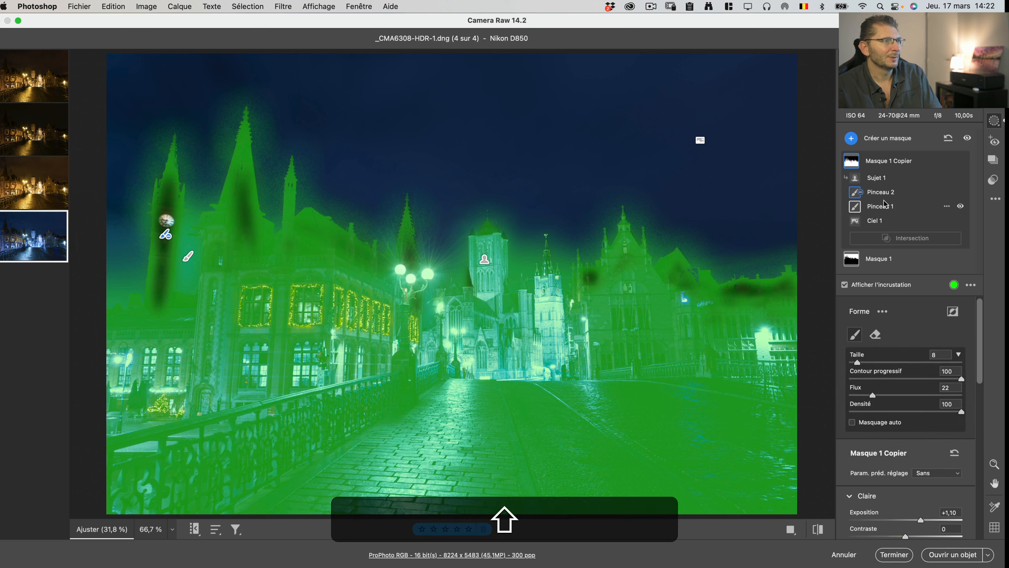
{"action": "key", "text": "shift"}
{"action": "left_click", "coordinate": [883, 206], "text": "shift"}
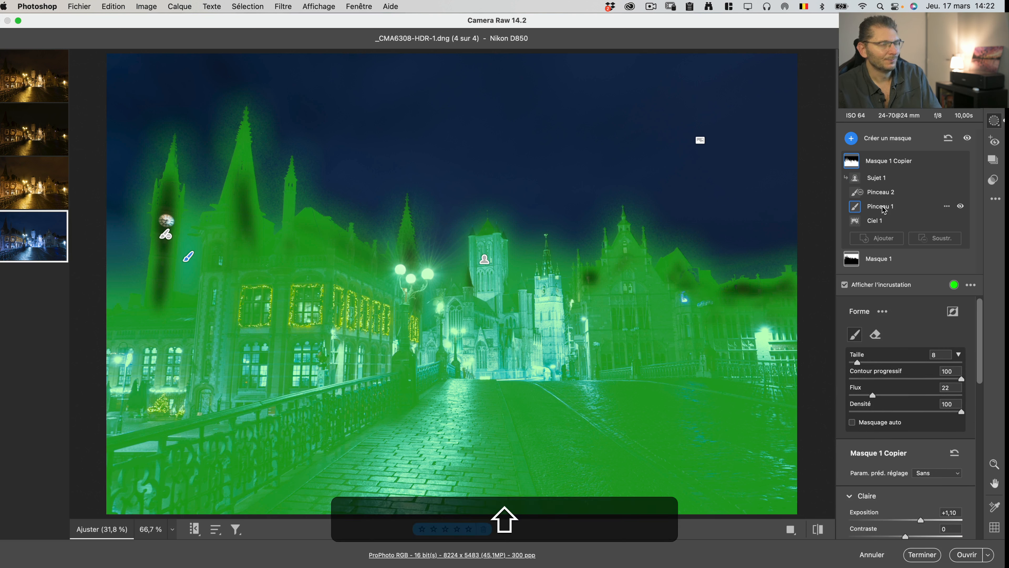
{"action": "key", "text": "BackSpace"}
{"action": "left_click", "coordinate": [885, 193]}
{"action": "key", "text": "BackSpace"}
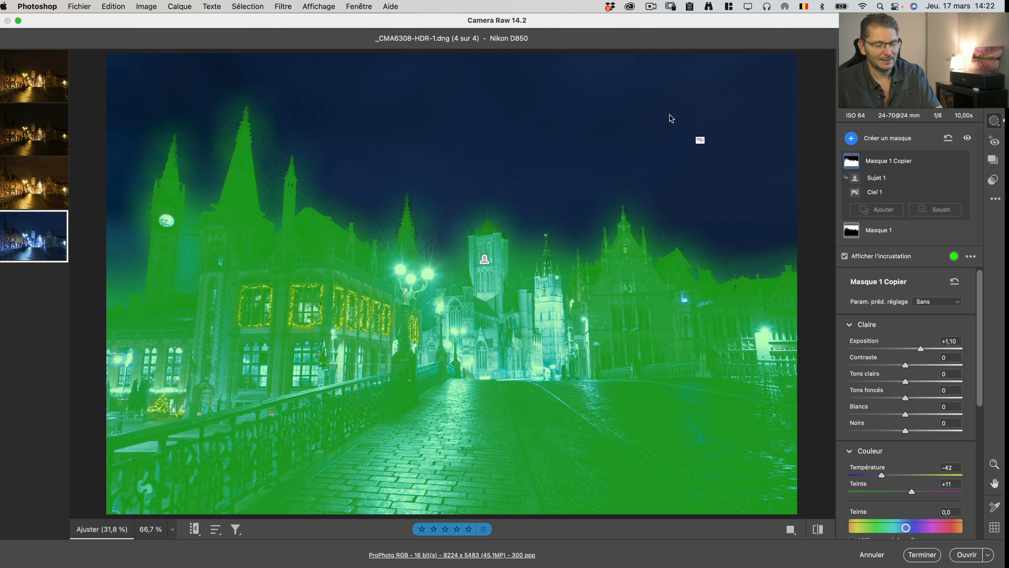
- Hide the mask overlay and shift the copied mask's temperature from blue to a warm yellow
{"action": "key", "text": "y"}
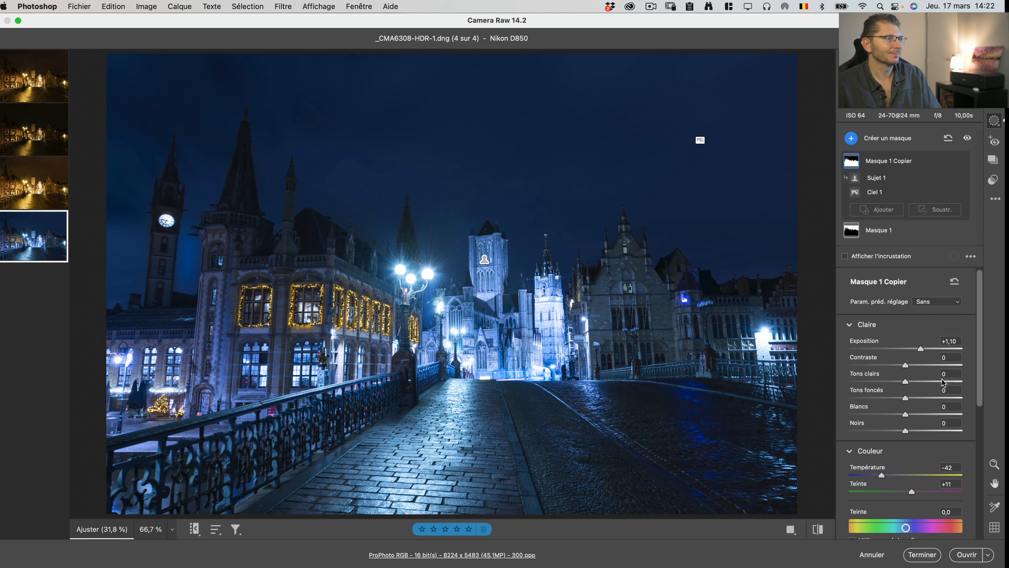
{"action": "left_click_drag", "start_coordinate": [882, 476], "coordinate": [923, 475]}
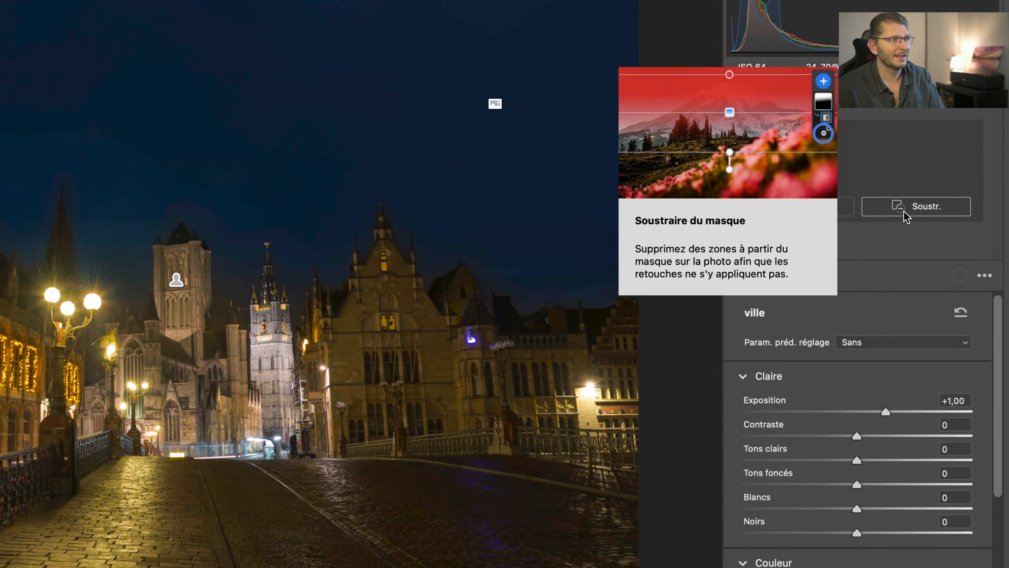
- Subtract from the ville mask beside the clock tower with an auto-masked brush at size 5, feather 55, flow 54 and density 100
{"action": "left_click", "coordinate": [906, 213]}
{"action": "left_click", "coordinate": [847, 246]}
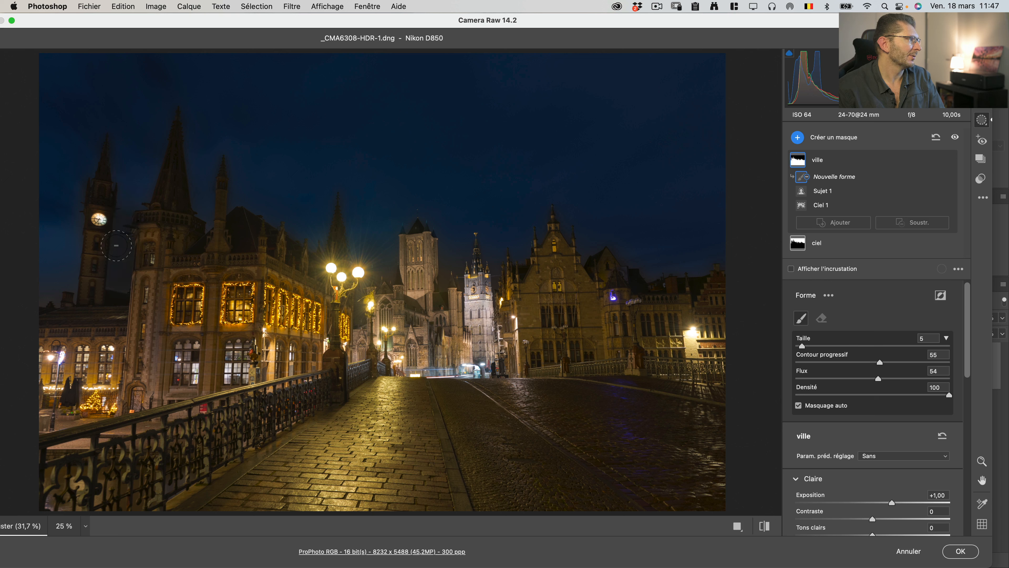
{"action": "left_click", "coordinate": [119, 290]}
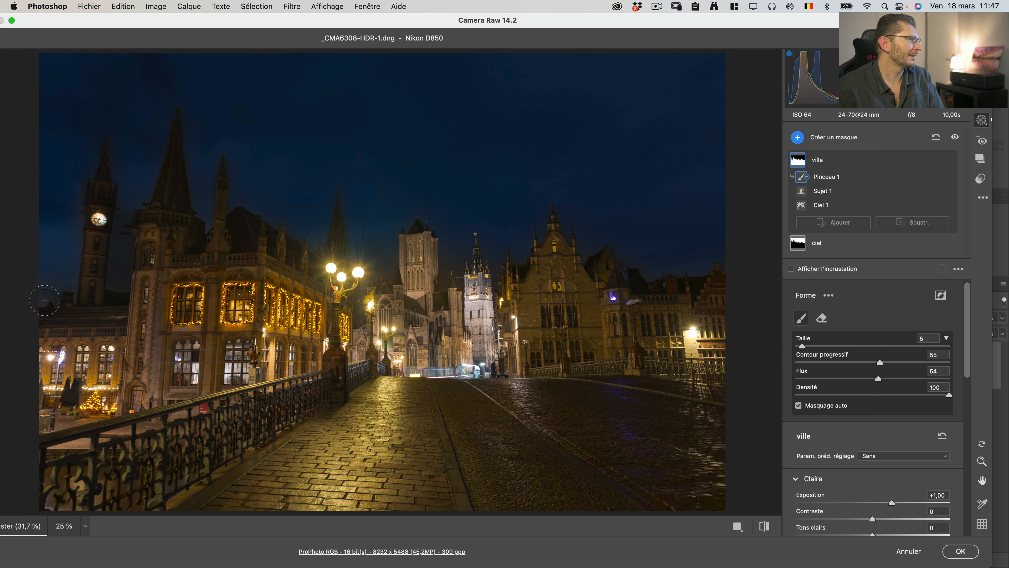